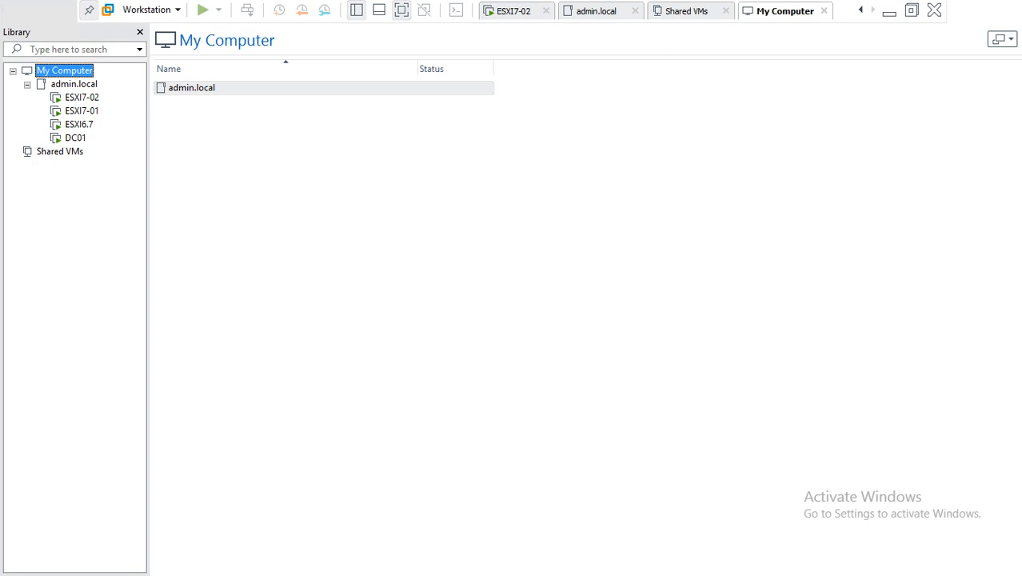
# Start a new virtual machine with the typical configuration, operating system installed later, and VMware ESXi 6.x as the guest system.
pyautogui.click(448, 240)
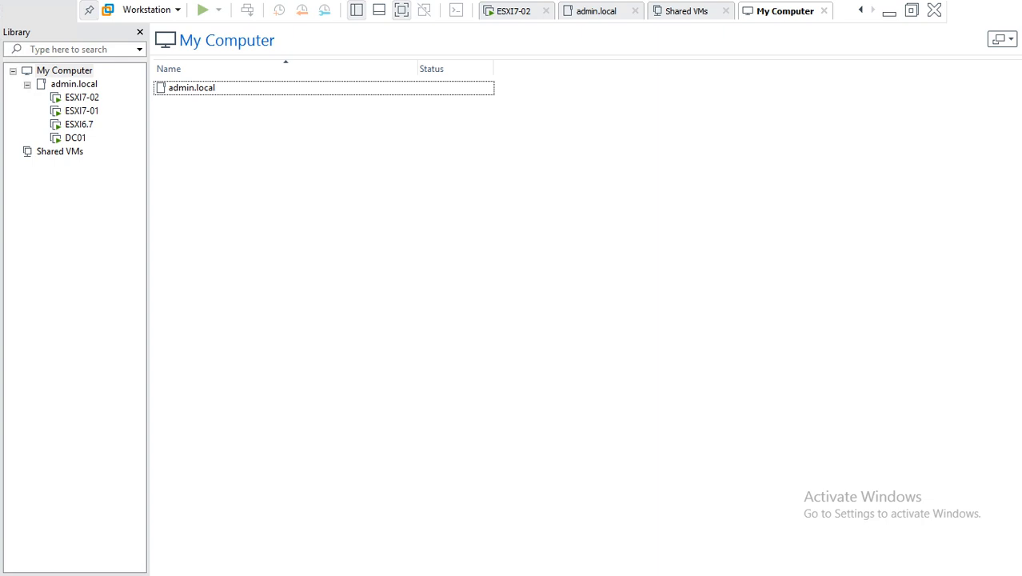
pyautogui.hotkey('ctrl', 'n')
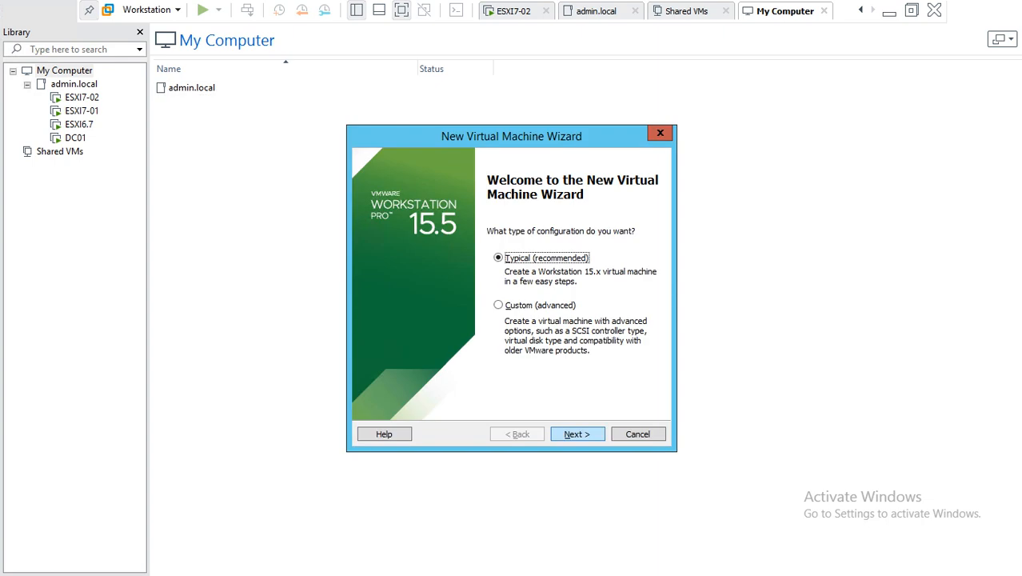
pyautogui.press('Return')
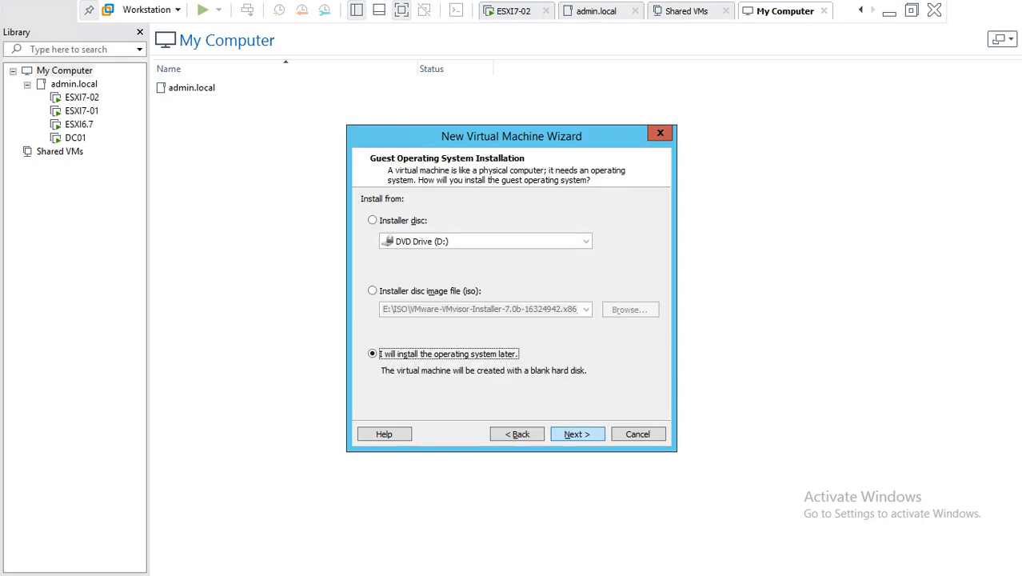
pyautogui.press('Tab')
pyautogui.press('Return')
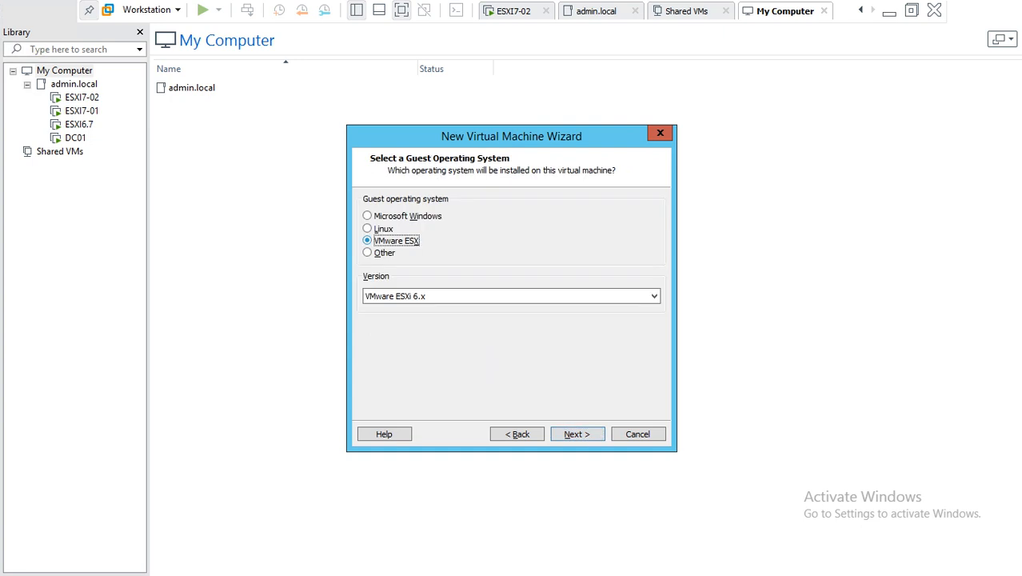
pyautogui.press('Tab')
pyautogui.press('Return')
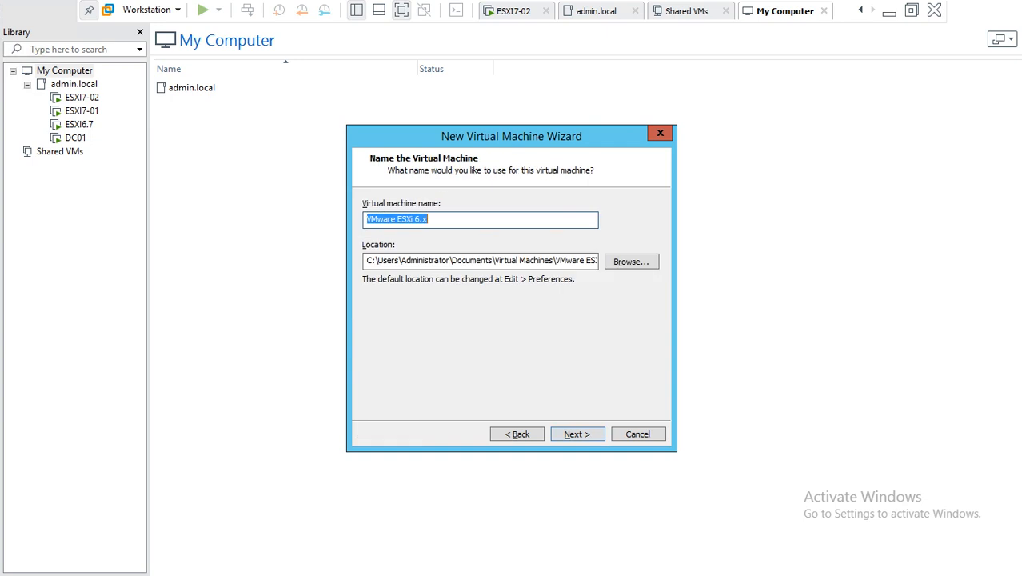
# Name the virtual machine ESXI7-03 and open the folder browser for its location.
pyautogui.write('ESXI')
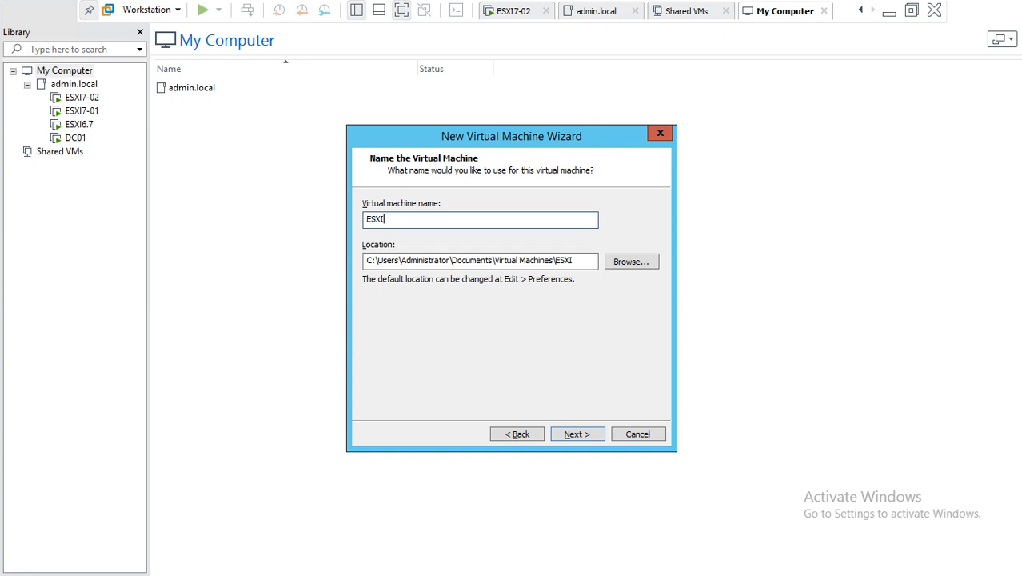
pyautogui.write('7-o3')
pyautogui.press('BackSpace')
pyautogui.press('BackSpace')
pyautogui.write('03')
pyautogui.click(631, 262)
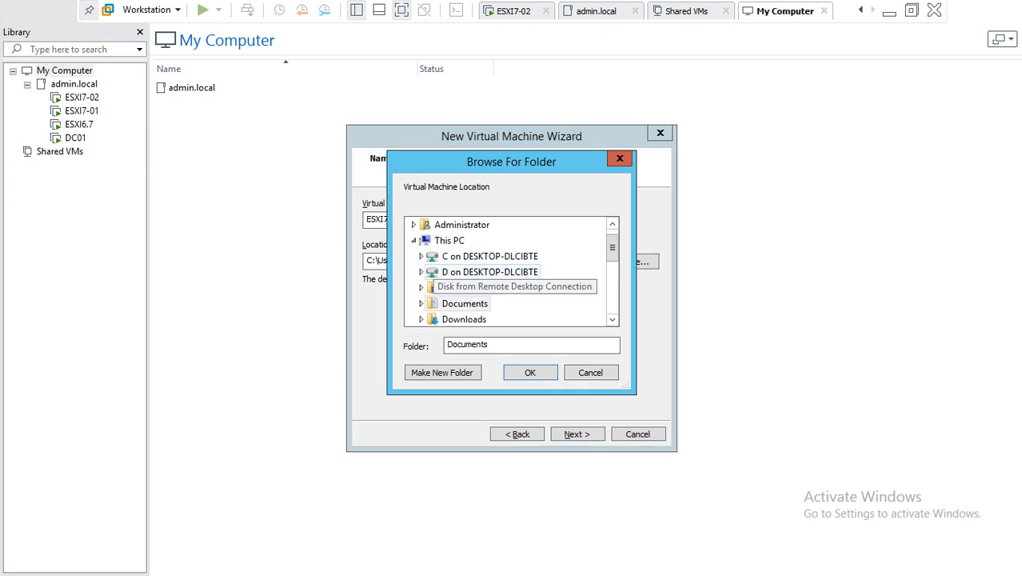
pyautogui.click(413, 240)
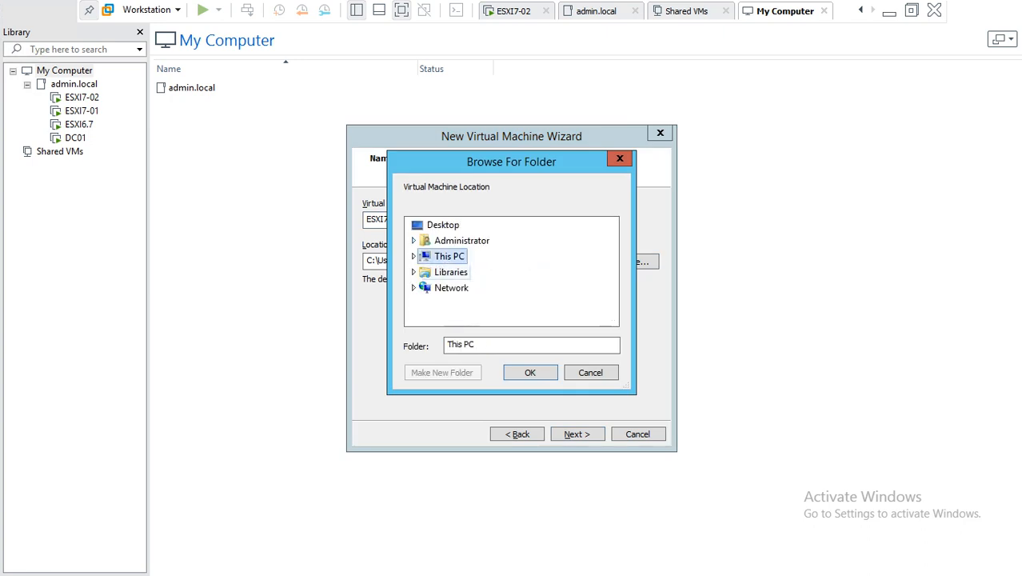
pyautogui.click(413, 256)
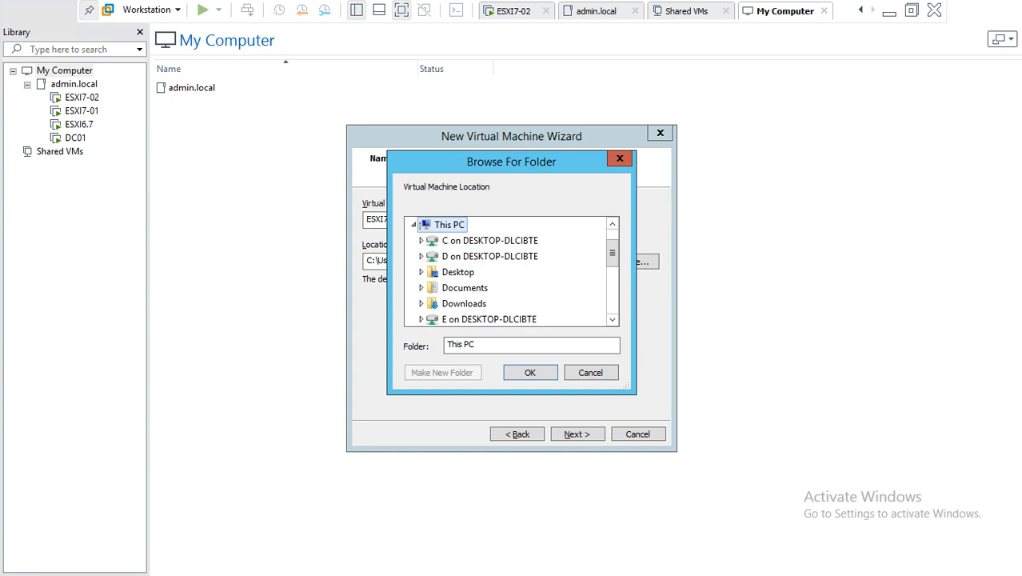
pyautogui.scroll(-3, 488, 276)
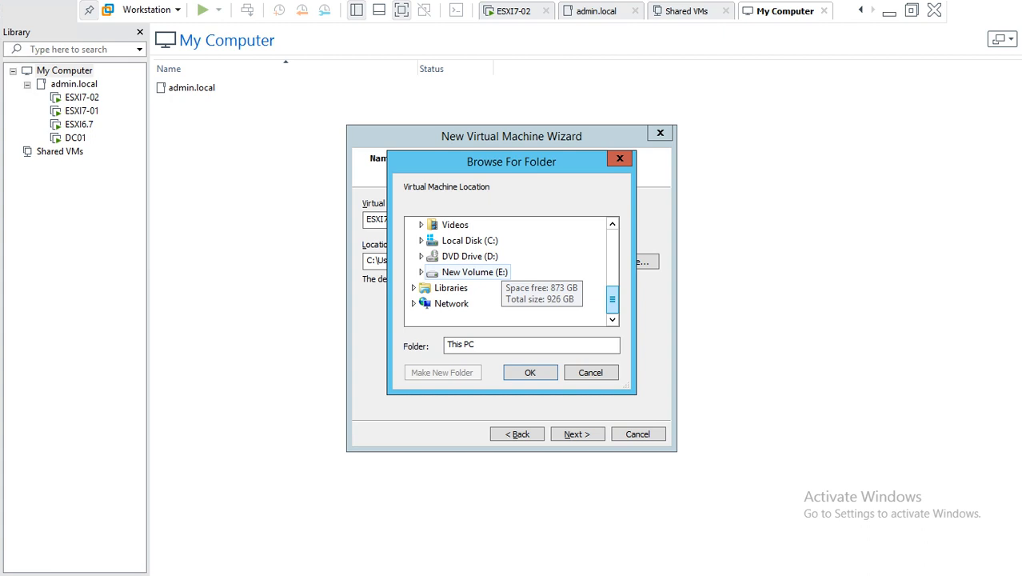
pyautogui.click(460, 288)
pyautogui.click(457, 273)
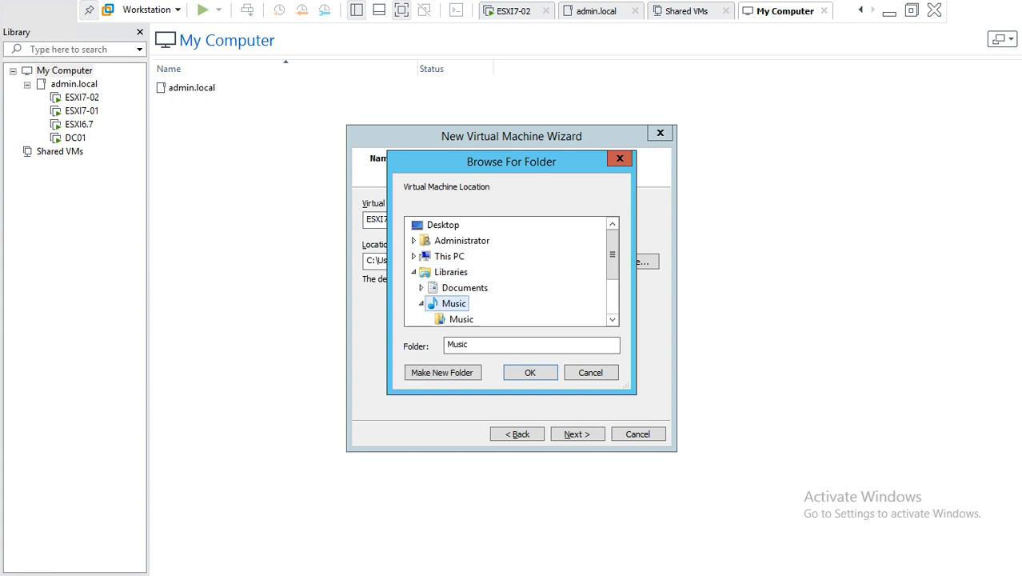
pyautogui.click(421, 304)
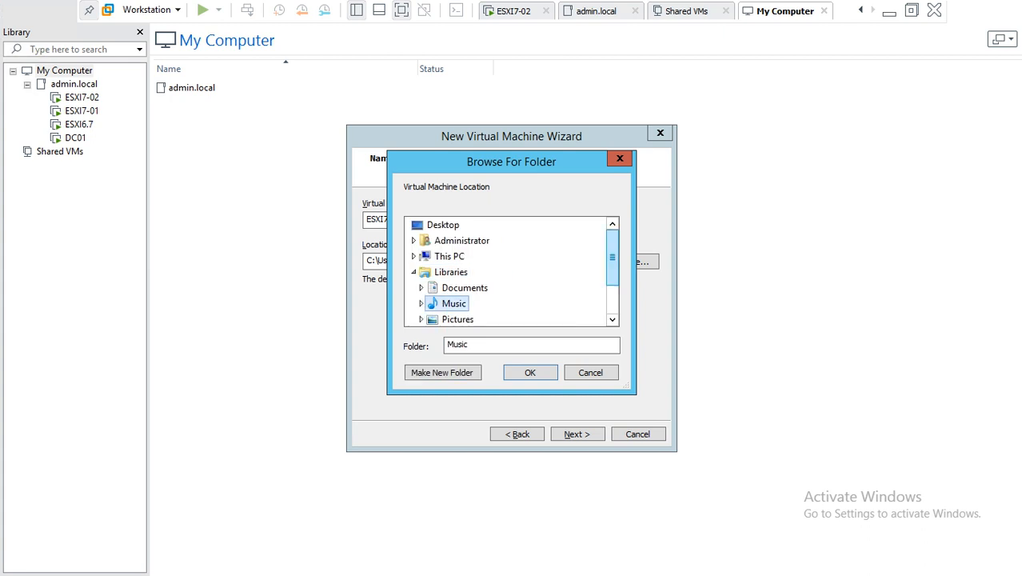
pyautogui.scroll(-3, 508, 272)
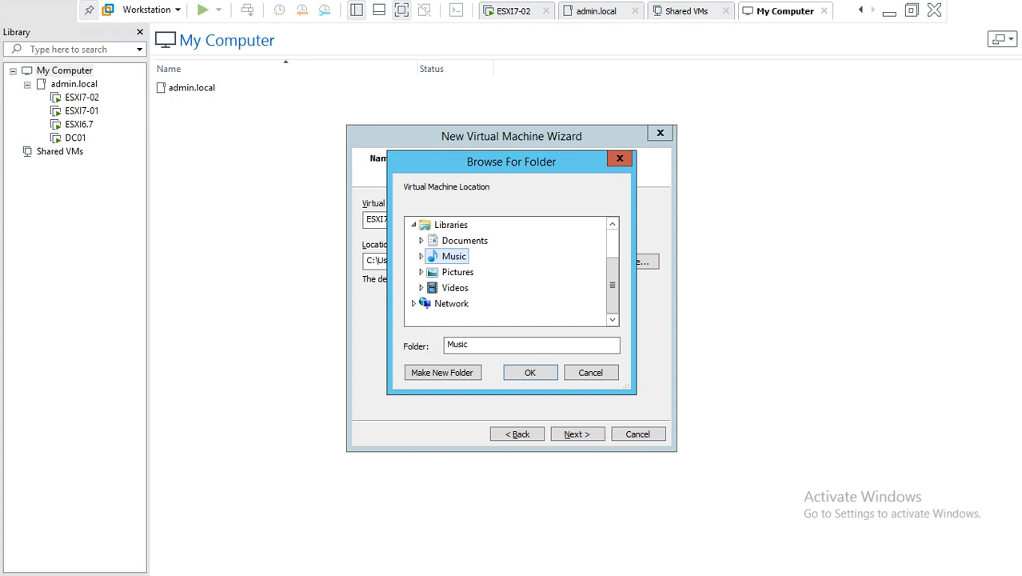
pyautogui.scroll(3, 508, 272)
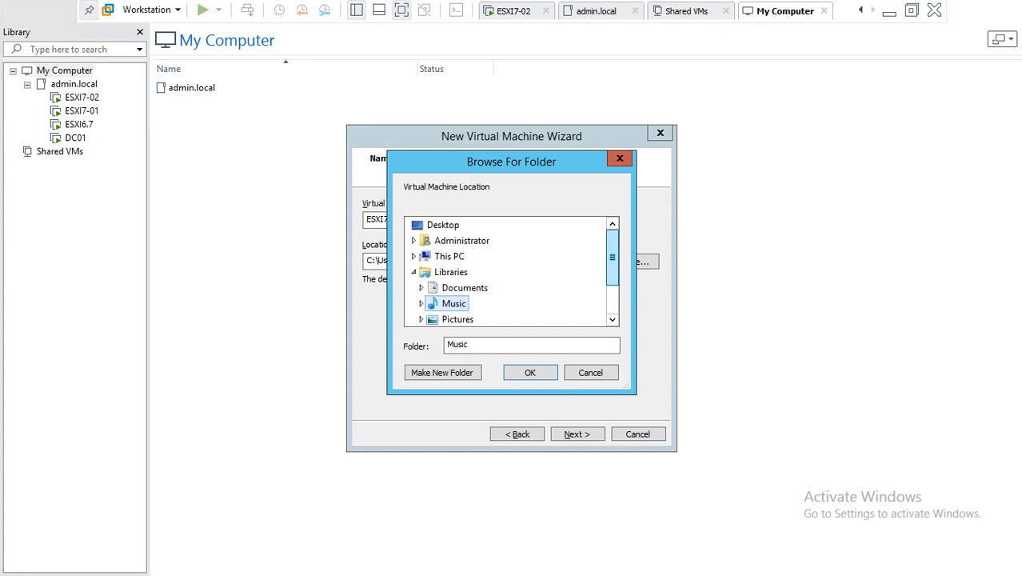
# Set the virtual machine's location to the folder E:\Youtube\ESXI7-03 and proceed to the disk capacity settings.
pyautogui.doubleClick(448, 256)
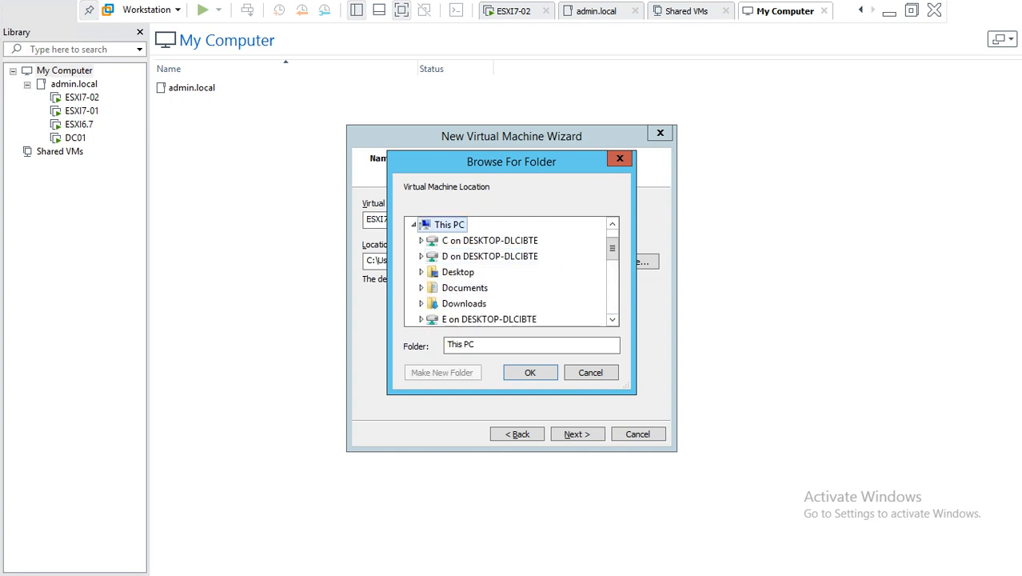
pyautogui.moveTo(612, 259); pyautogui.dragTo(612, 298)
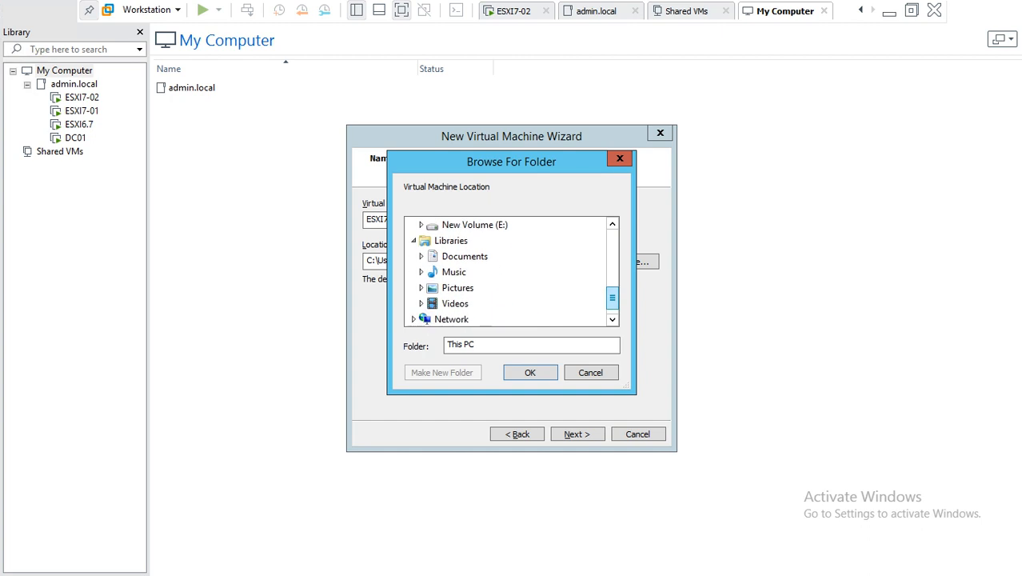
pyautogui.doubleClick(475, 224)
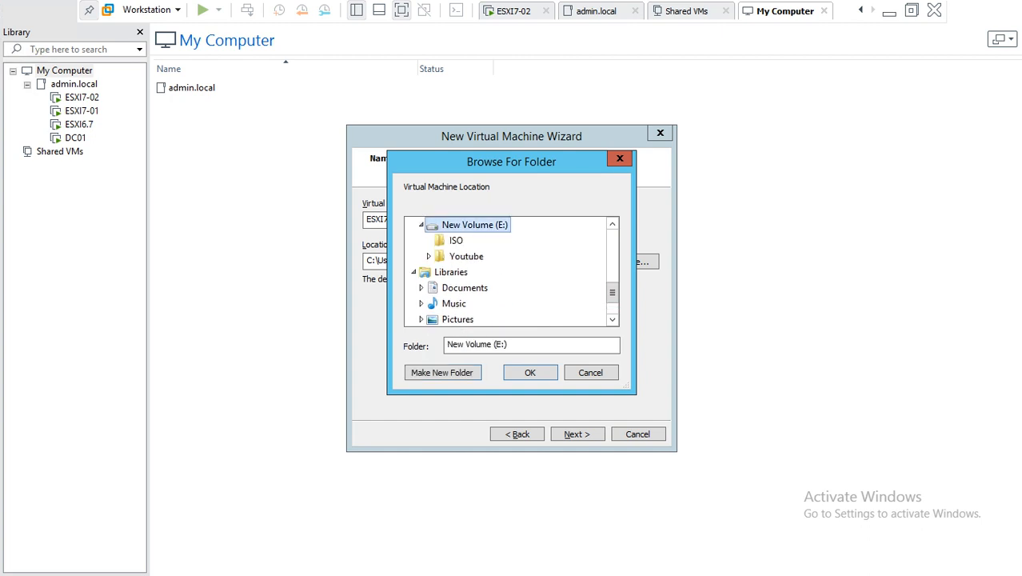
pyautogui.doubleClick(466, 256)
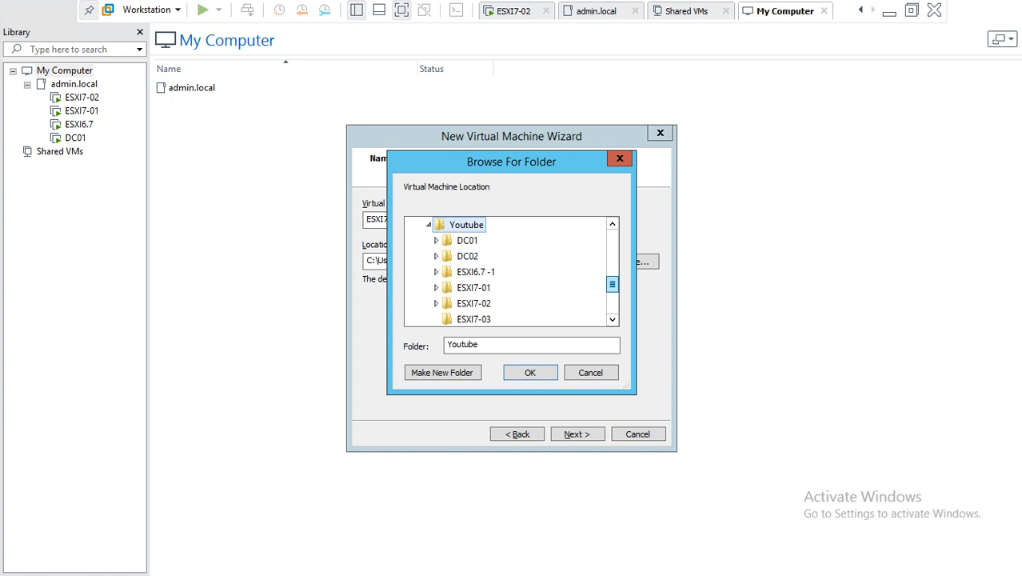
pyautogui.scroll(-1, 612, 284)
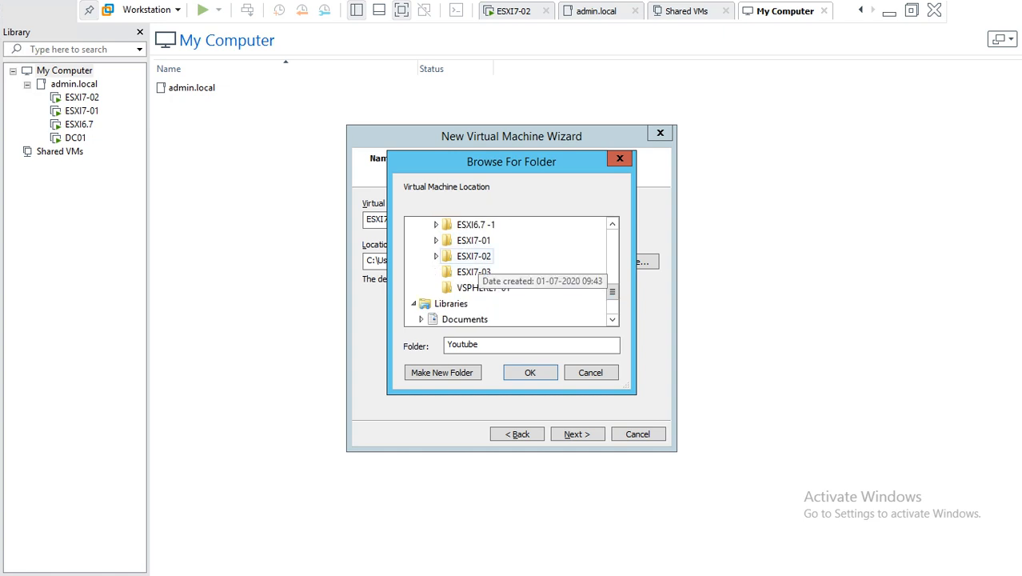
pyautogui.click(473, 272)
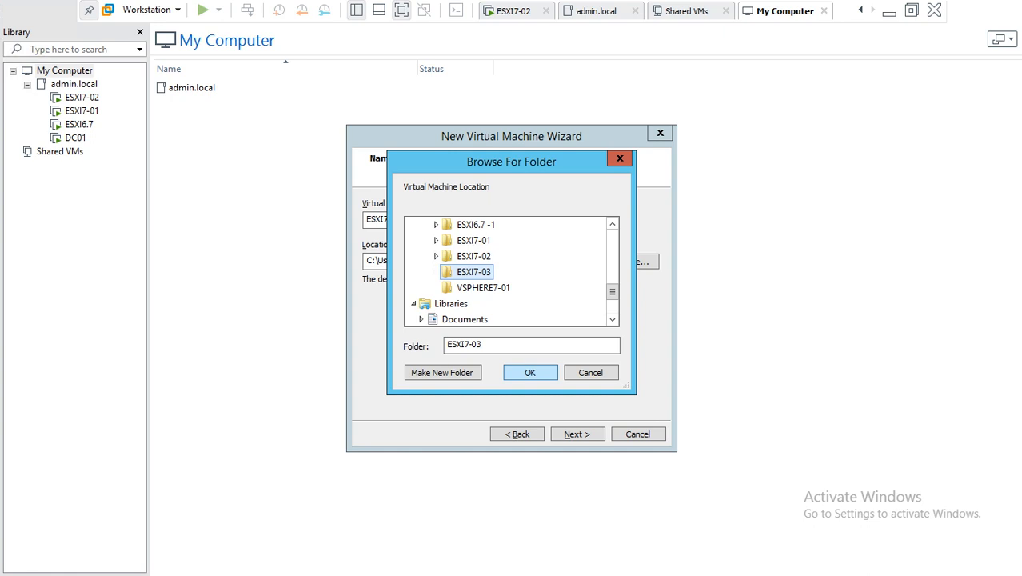
pyautogui.press('Return')
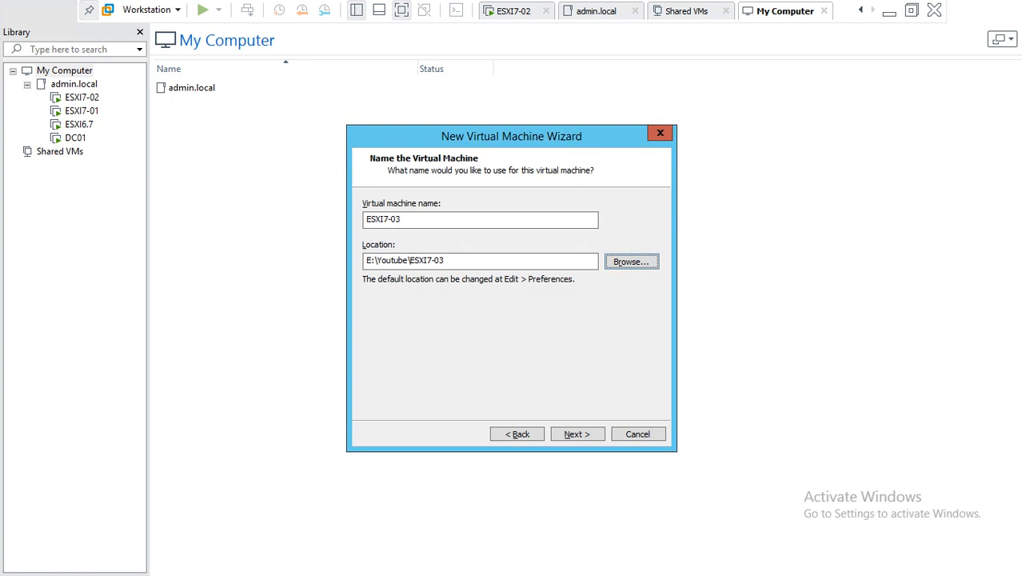
pyautogui.click(577, 434)
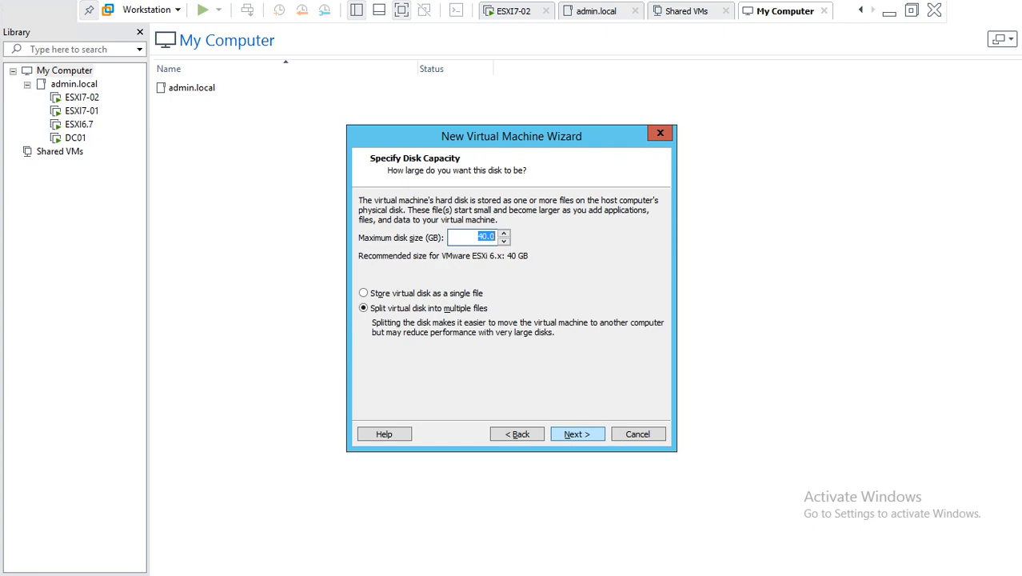
# Set the maximum disk size to 50 GB and store the virtual disk as a single file.
pyautogui.write('50')
pyautogui.click(364, 293)
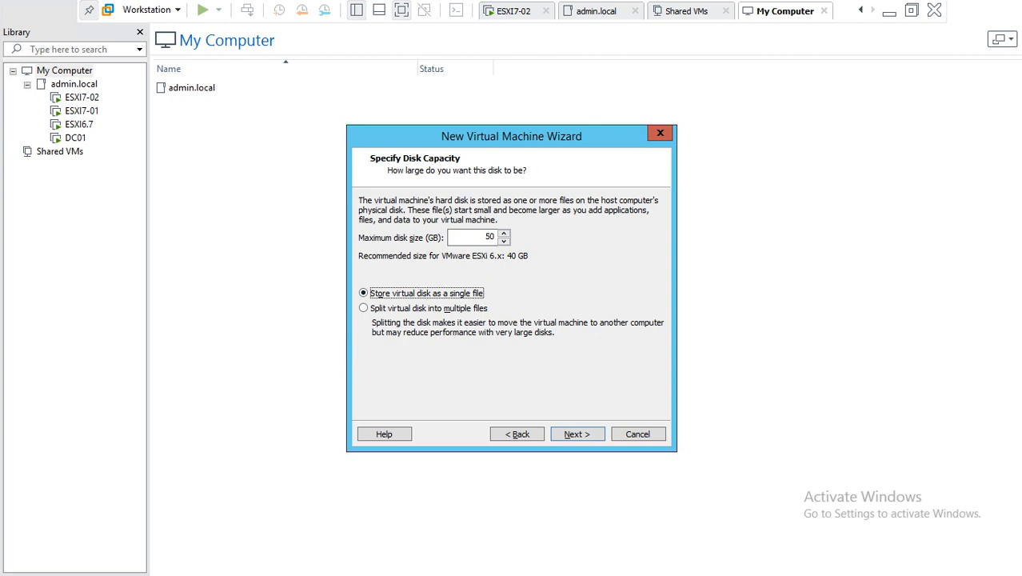
pyautogui.click(578, 434)
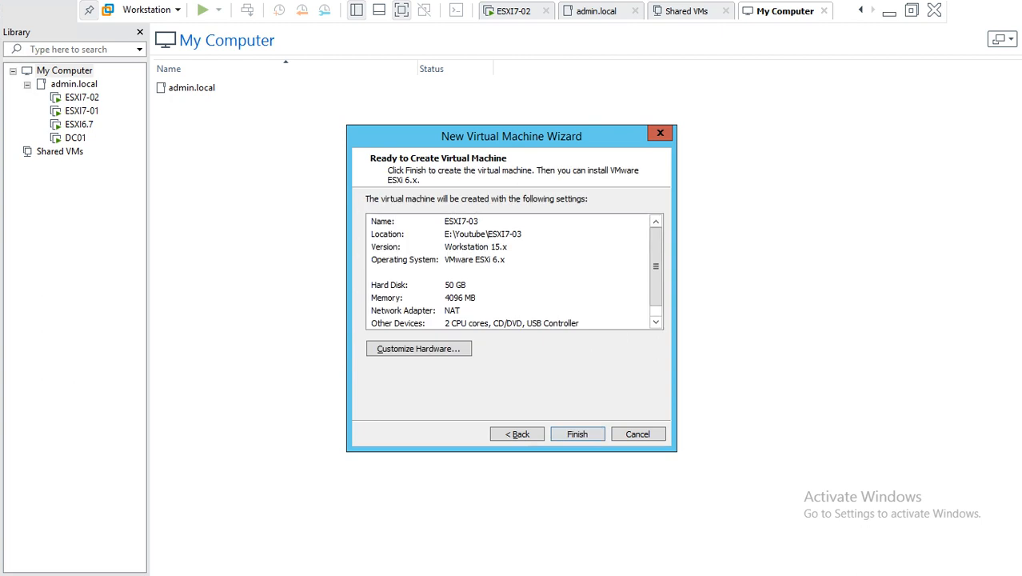
# Customize the virtual machine's hardware by setting its memory to 8192 MB.
pyautogui.click(418, 348)
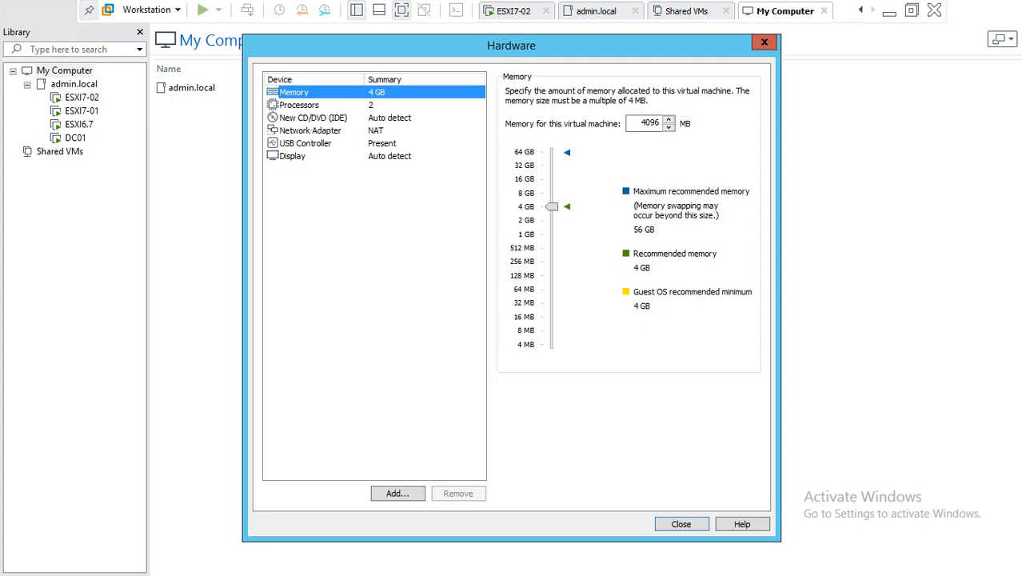
pyautogui.moveTo(552, 206); pyautogui.dragTo(551, 191)
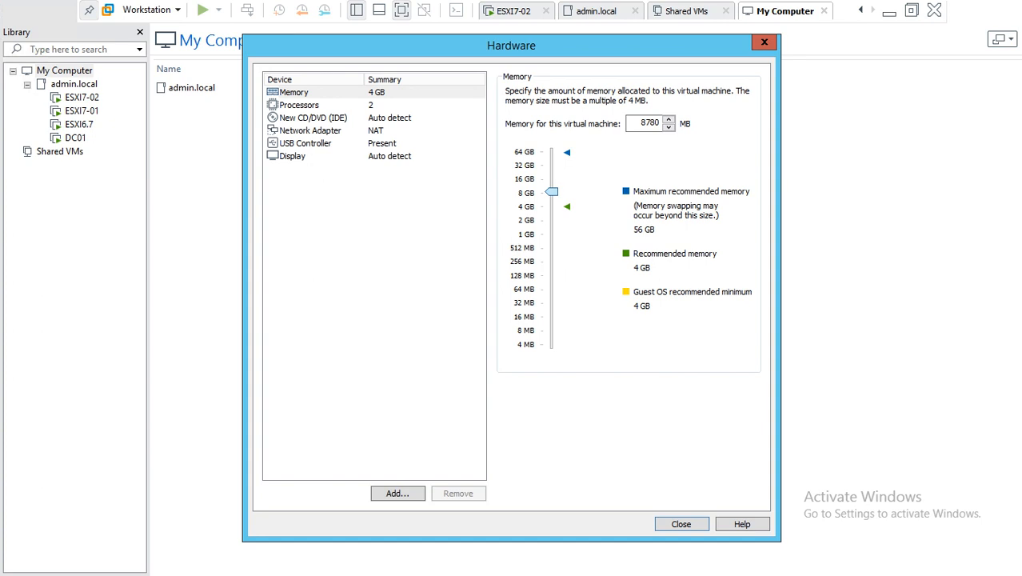
pyautogui.doubleClick(650, 123)
pyautogui.write('8192')
pyautogui.press('Return')
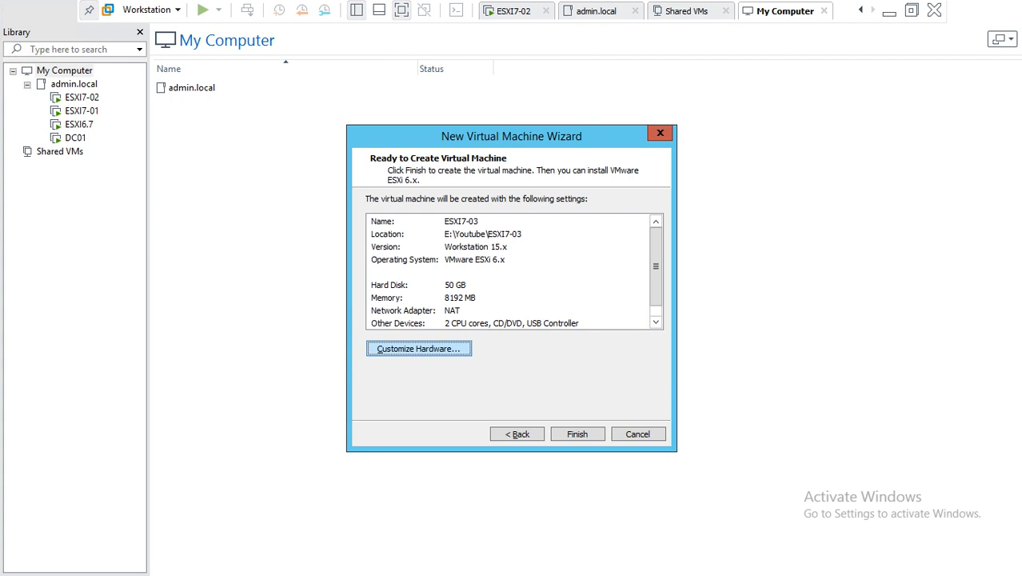
# Enable IOMMU virtualization in the virtual machine's processor settings.
pyautogui.click(419, 348)
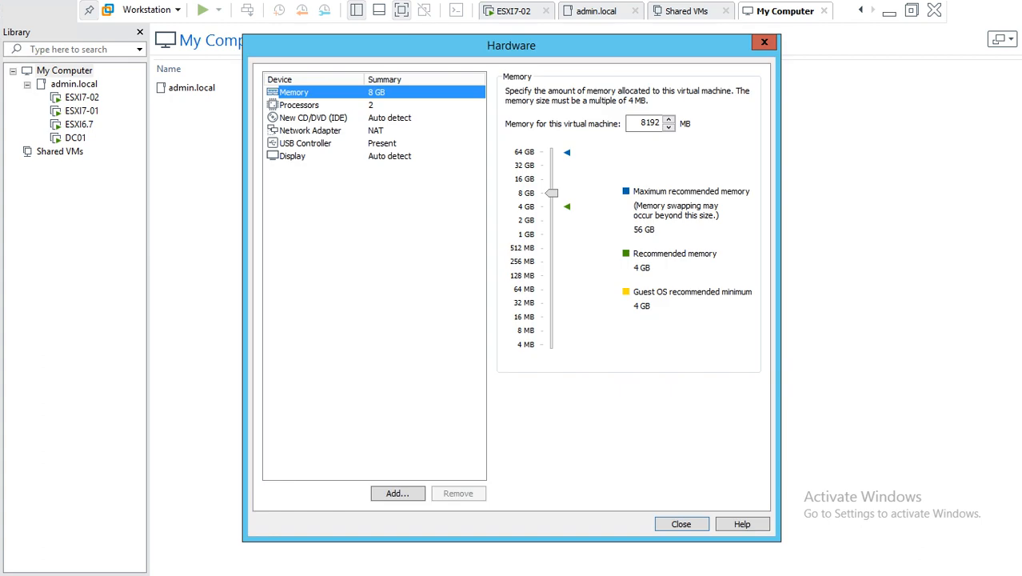
pyautogui.click(299, 105)
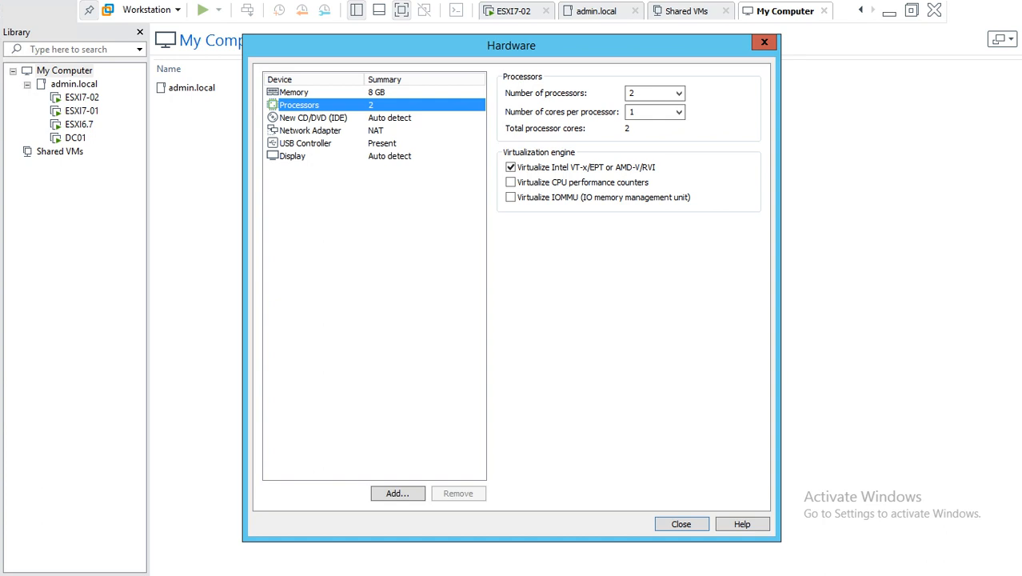
pyautogui.click(511, 198)
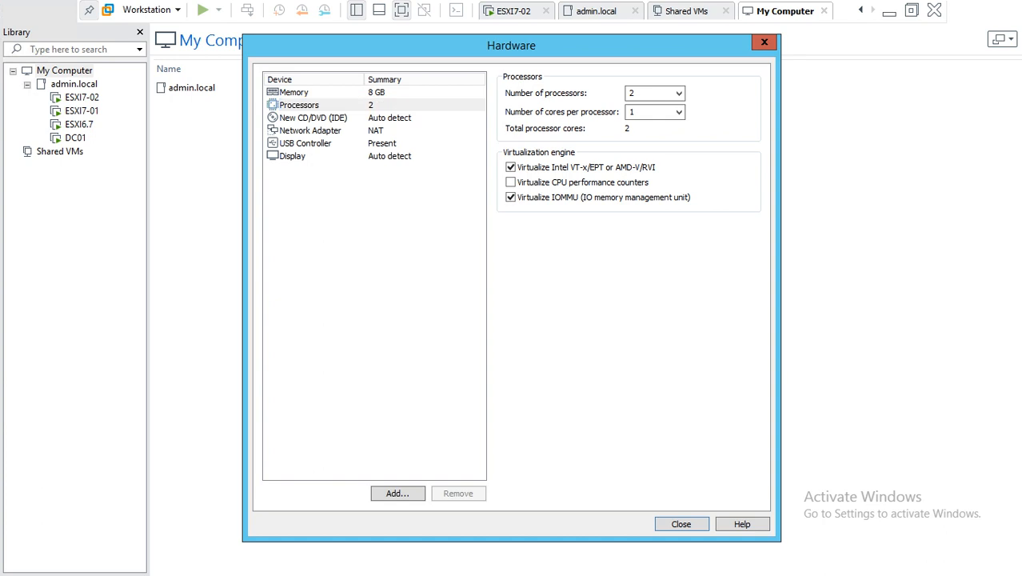
# Attach the ISO image VMware-VMvisor-Installer-7.0b-16324942.x86_64 from E:\ISO to the CD/DVD drive and close the hardware settings.
pyautogui.click(314, 118)
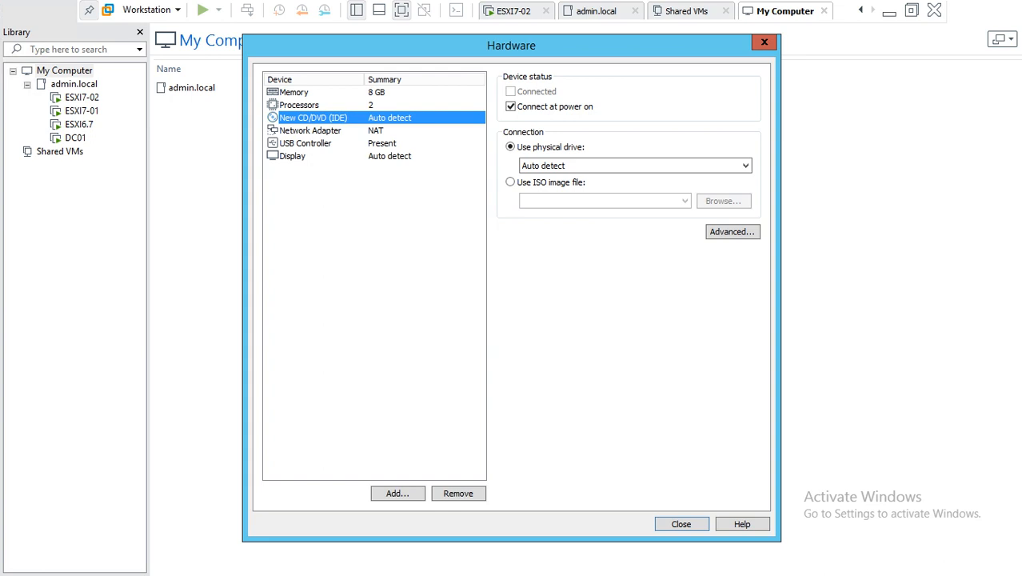
pyautogui.click(511, 183)
pyautogui.click(723, 201)
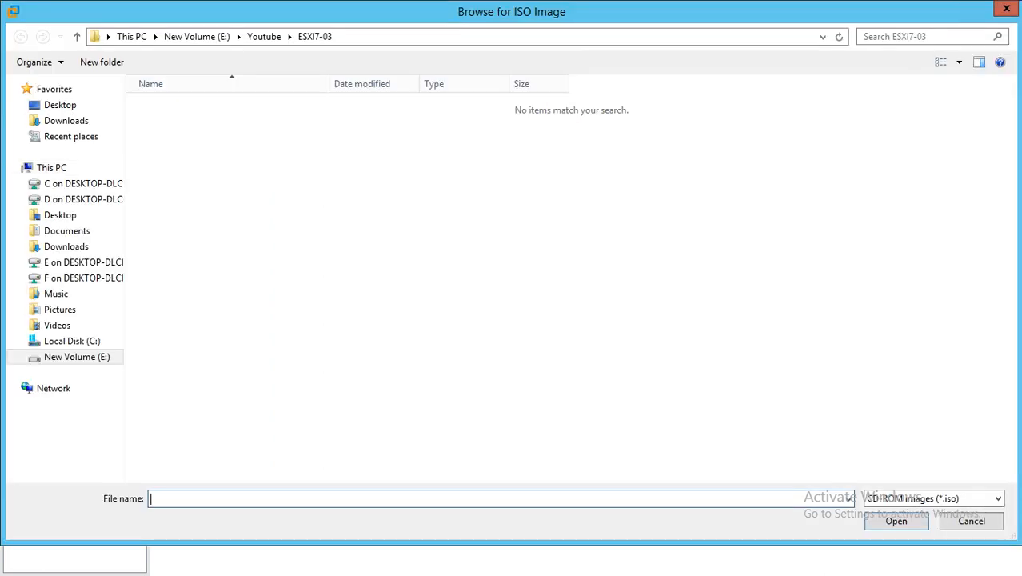
pyautogui.click(196, 36)
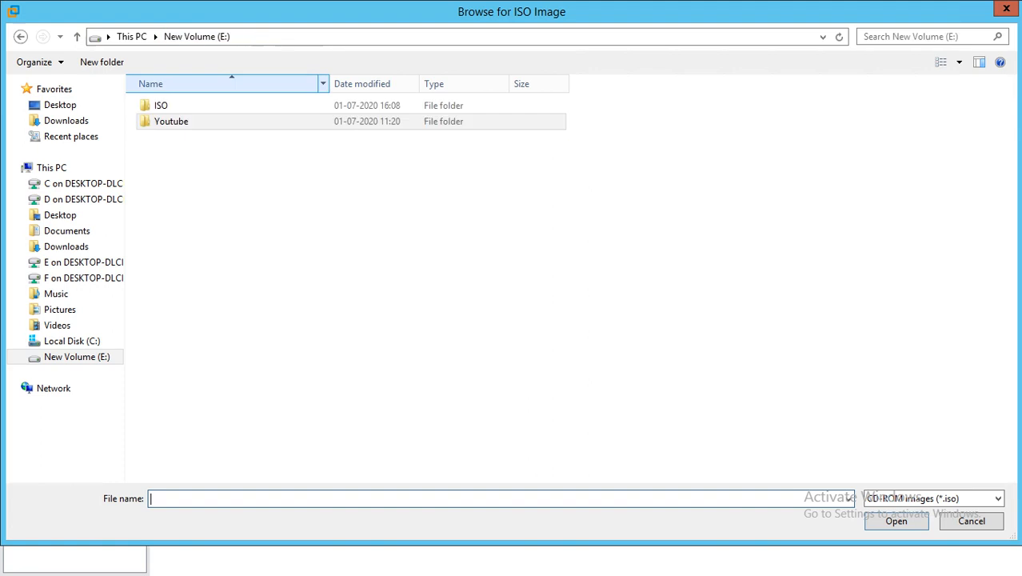
pyautogui.doubleClick(168, 106)
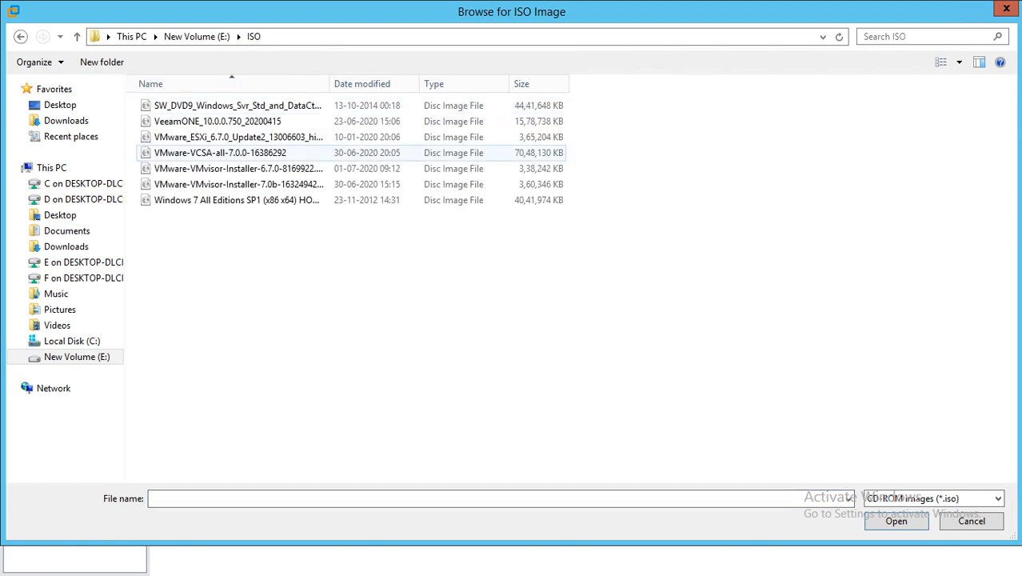
pyautogui.click(232, 184)
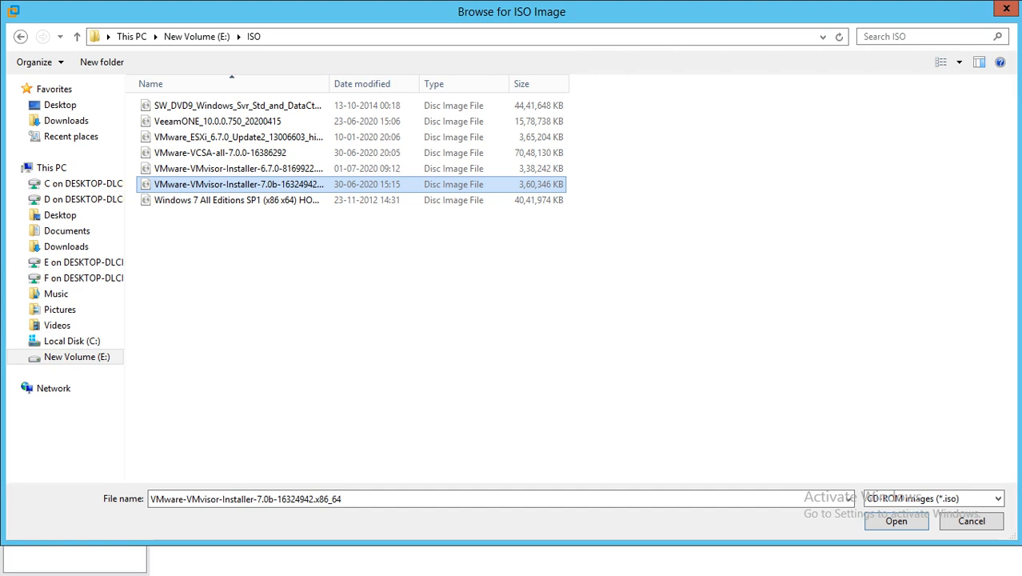
pyautogui.click(897, 521)
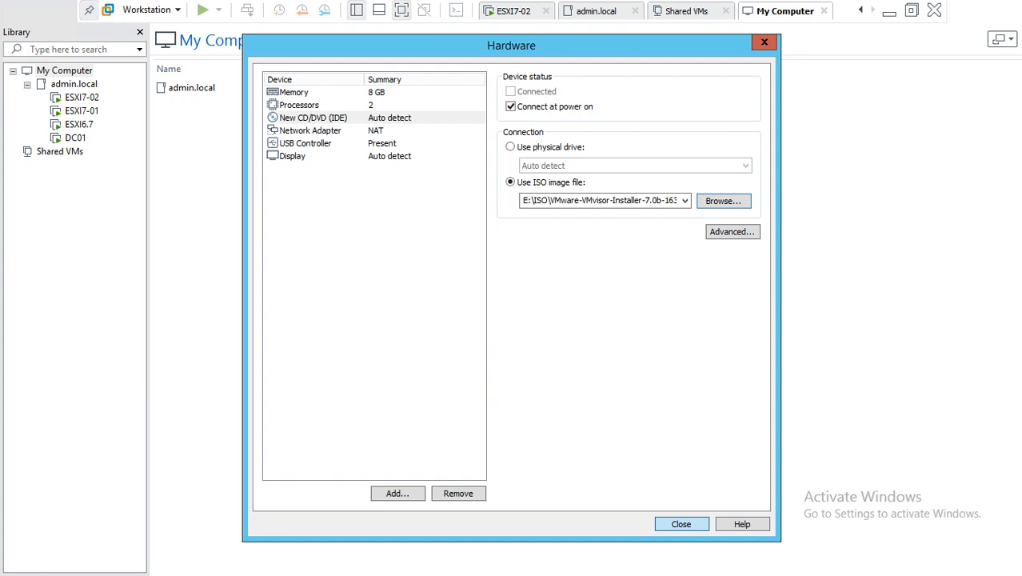
pyautogui.press('Return')
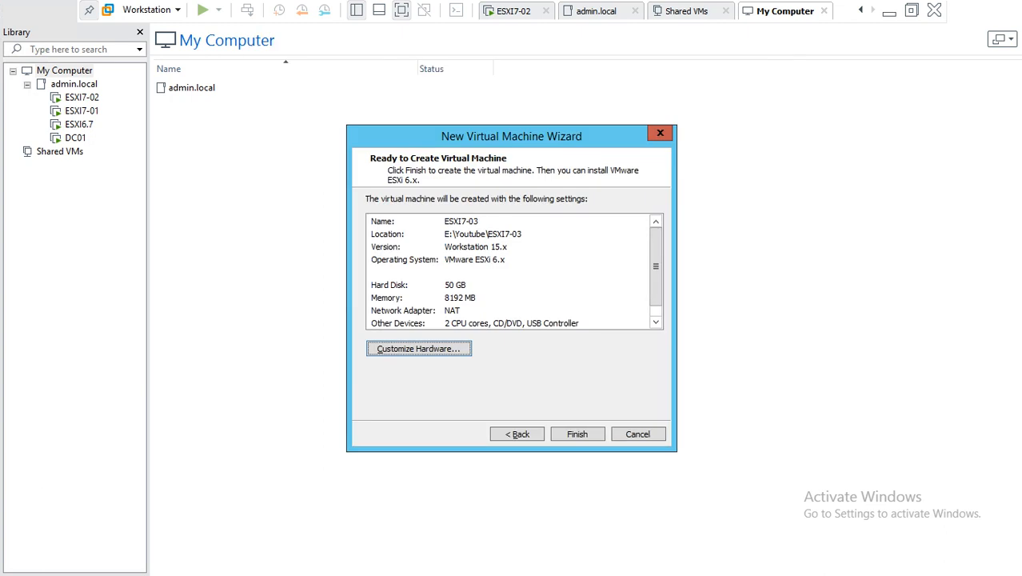
# Finish creating the ESXI7-03 virtual machine, power it on and give its console the input focus.
pyautogui.click(577, 434)
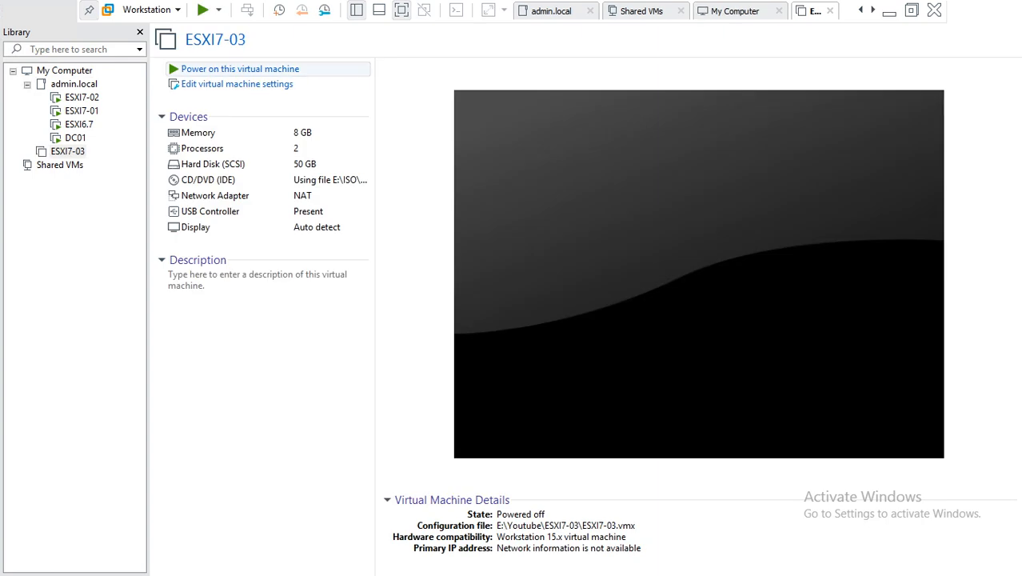
pyautogui.click(232, 69)
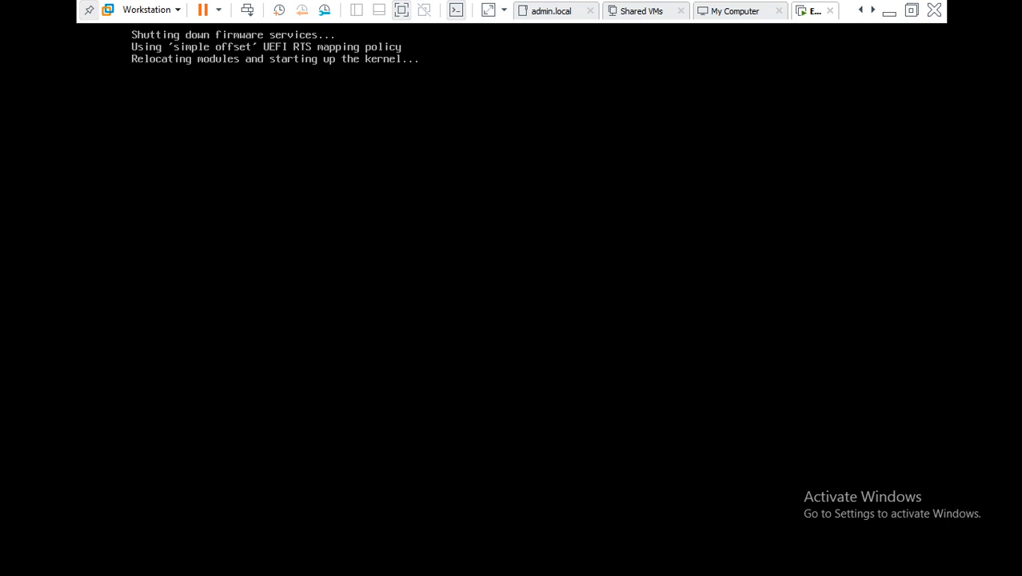
pyautogui.click(512, 28)
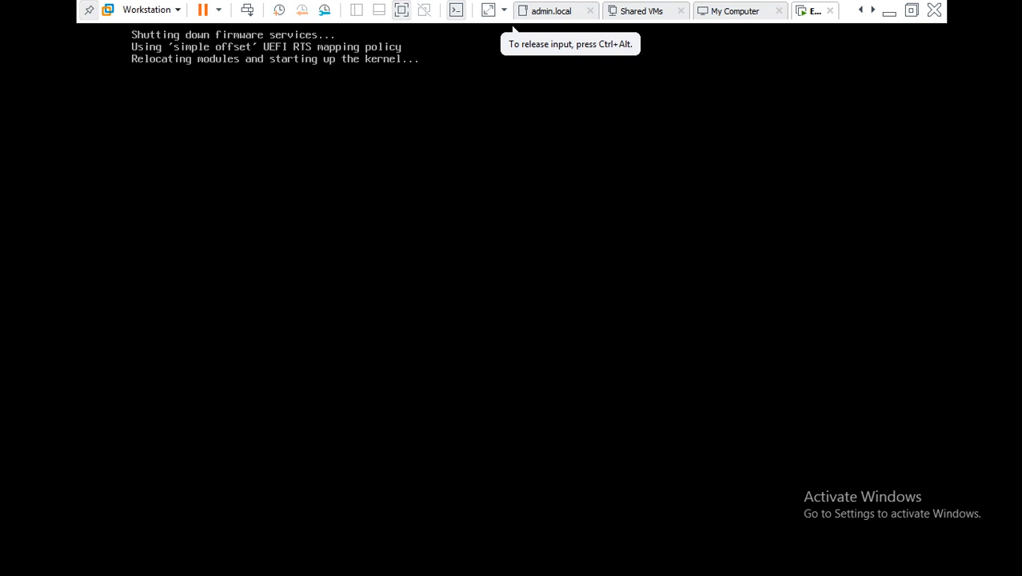
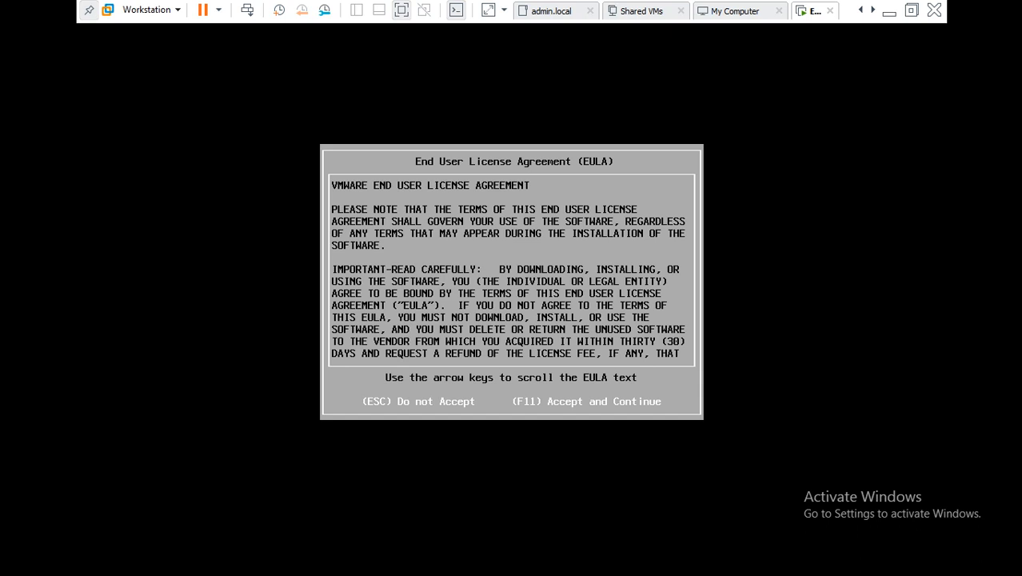
# Accept the ESXi license agreement and continue with the local VMware virtual disk and the US Default keyboard layout.
pyautogui.press('F11')
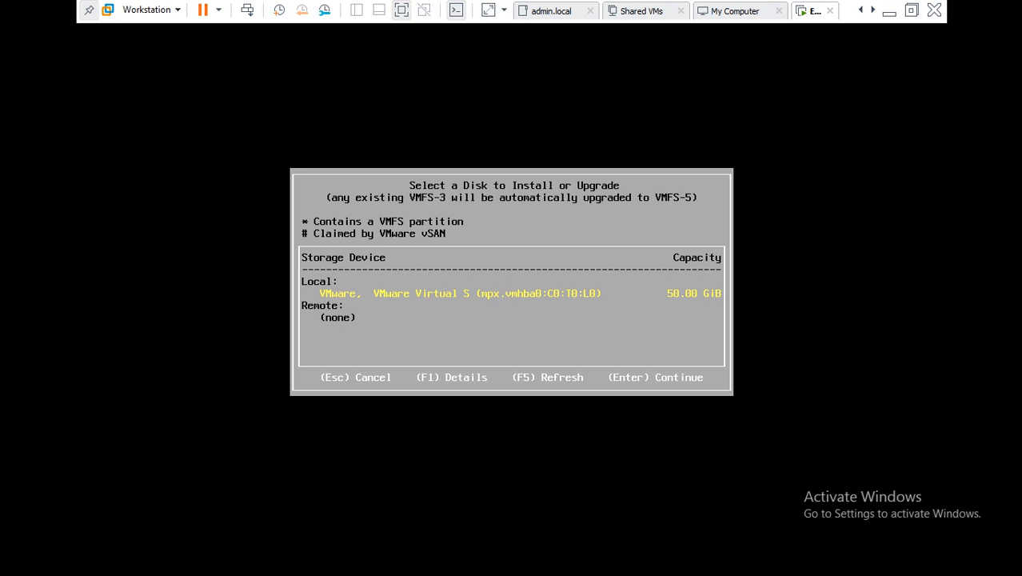
pyautogui.press('Return')
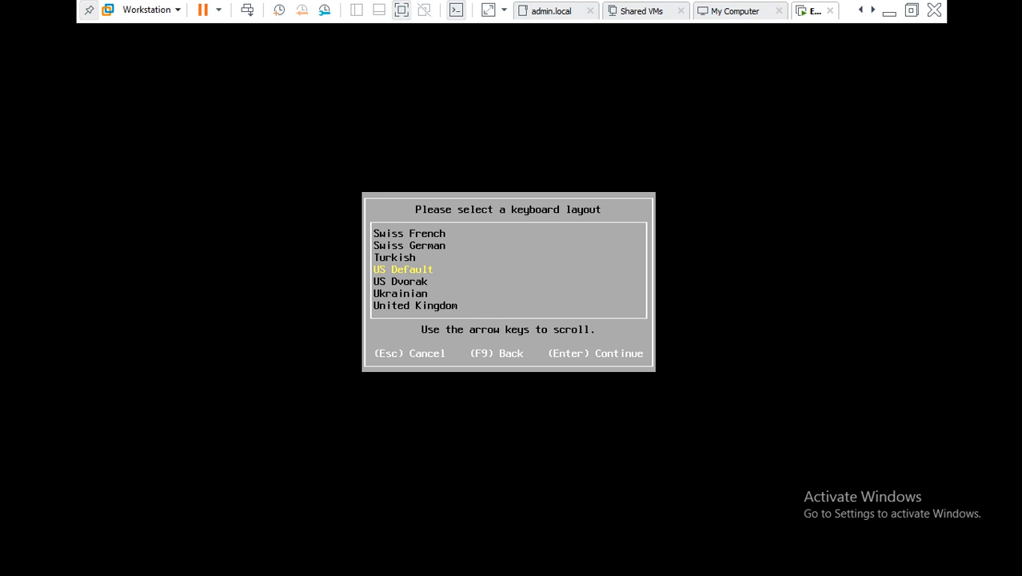
pyautogui.press('Return')
# Enter and confirm the root password, and start the ESXi 7.0.0 installation on the selected disk.
pyautogui.write('********')
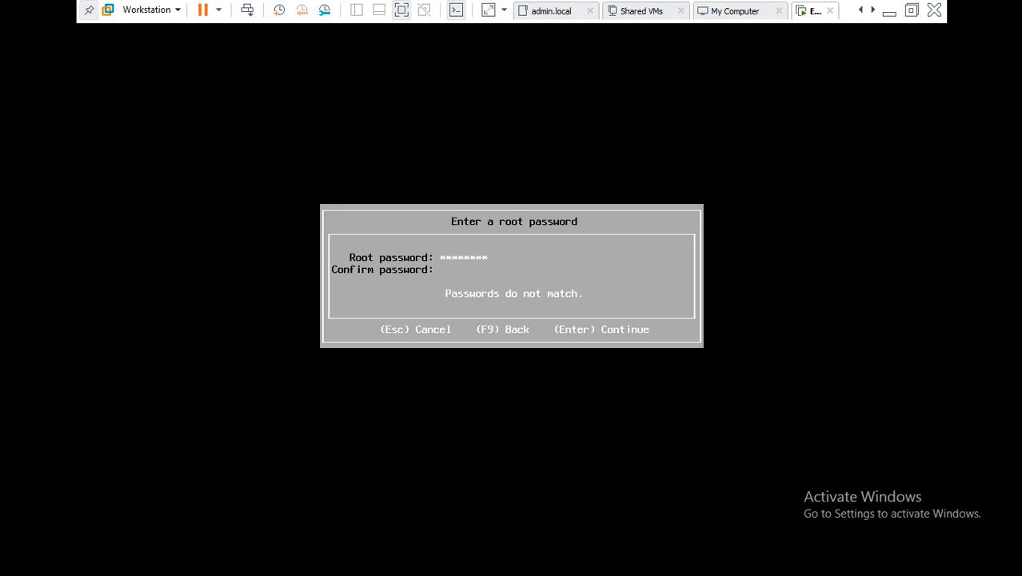
pyautogui.write('********')
pyautogui.press('Return')
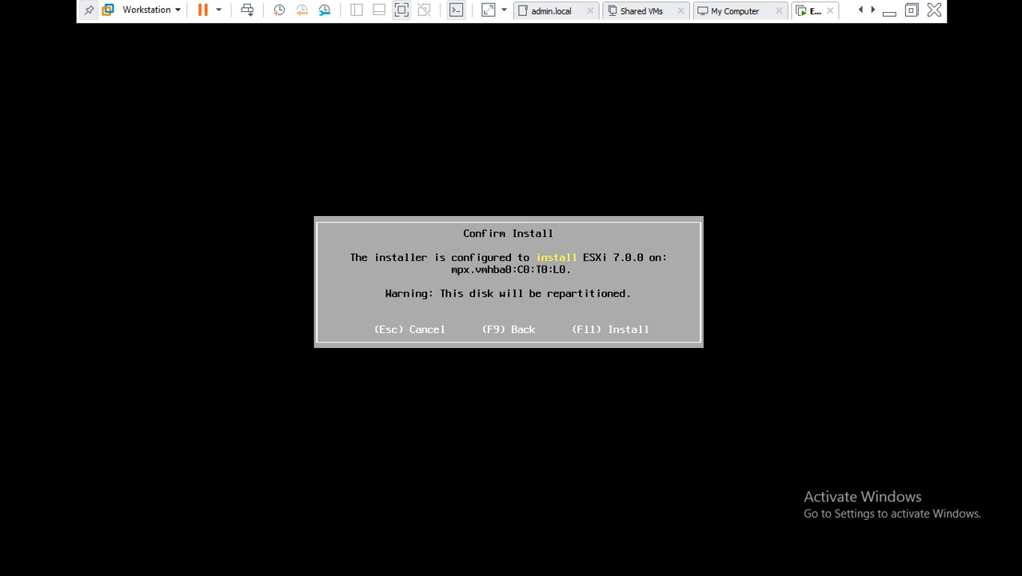
pyautogui.press('F11')
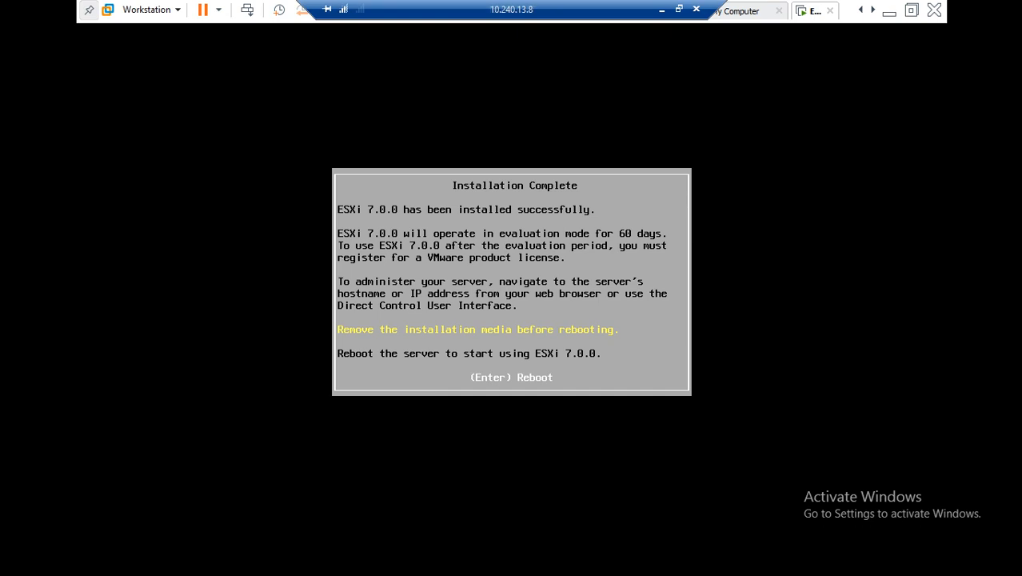
# Disconnect the virtual machine's CD/DVD (IDE) drive and reboot the server.
pyautogui.rightClick(813, 11)
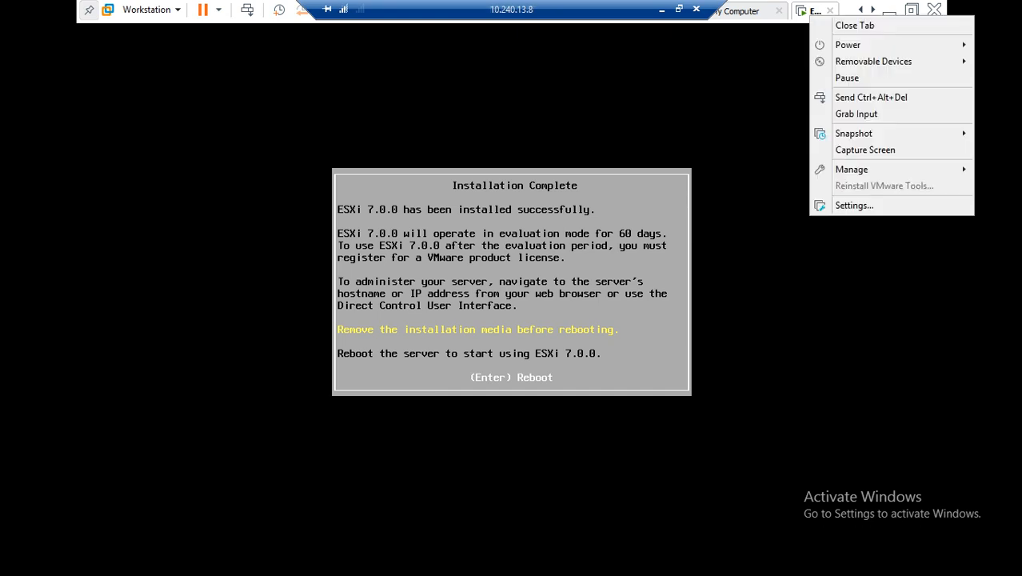
pyautogui.moveTo(873, 61)
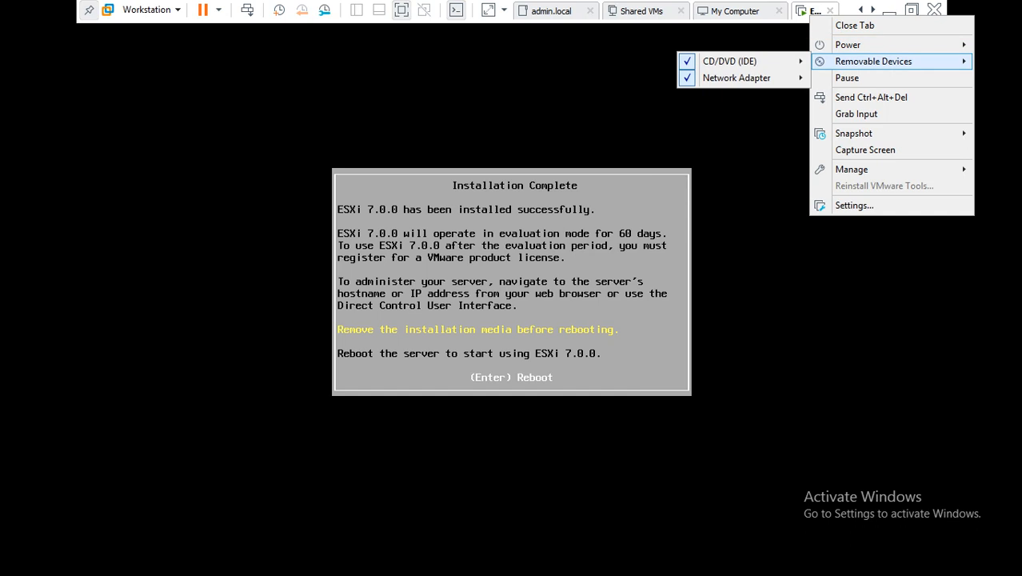
pyautogui.moveTo(730, 61)
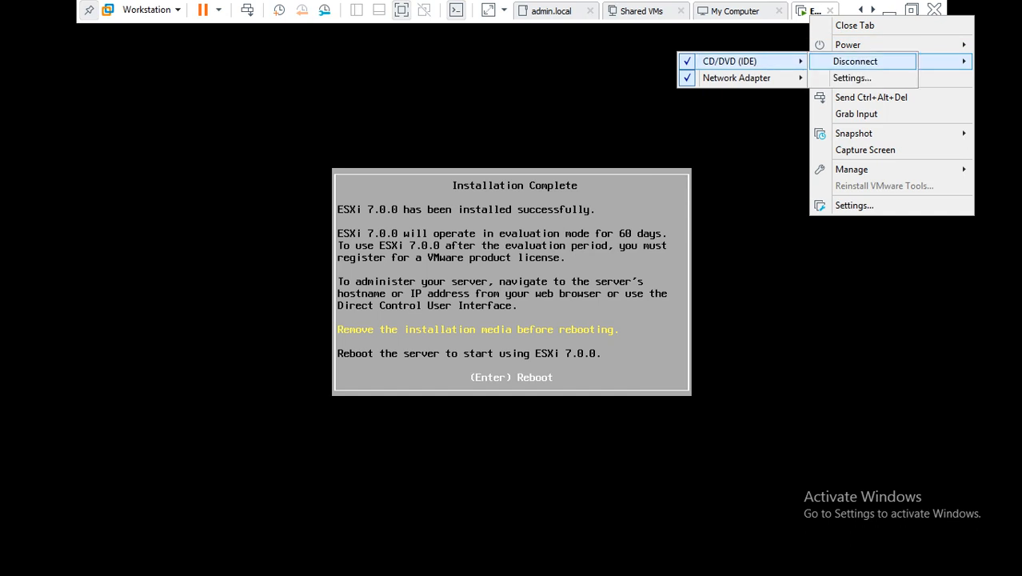
pyautogui.click(855, 61)
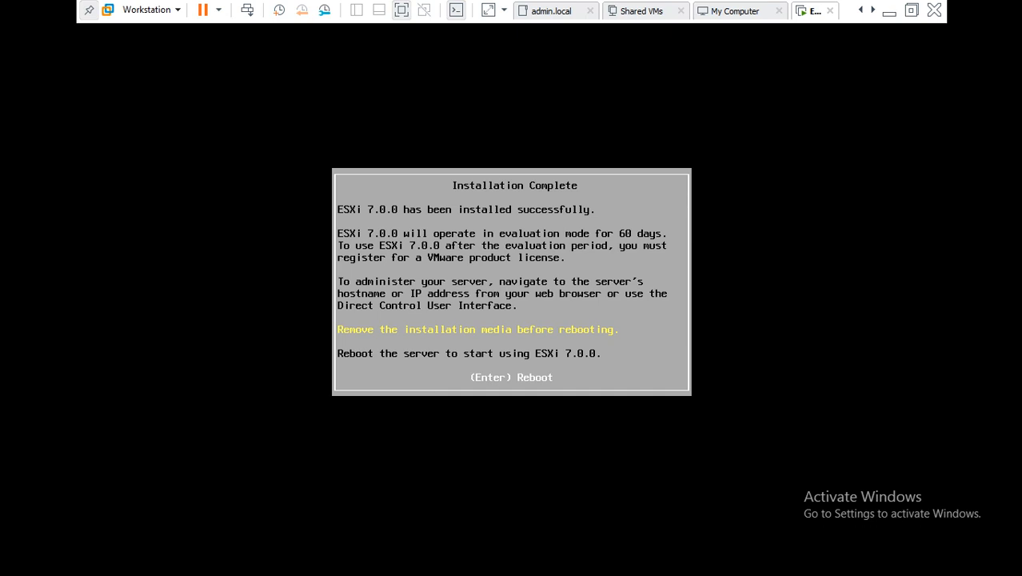
pyautogui.press('Return')
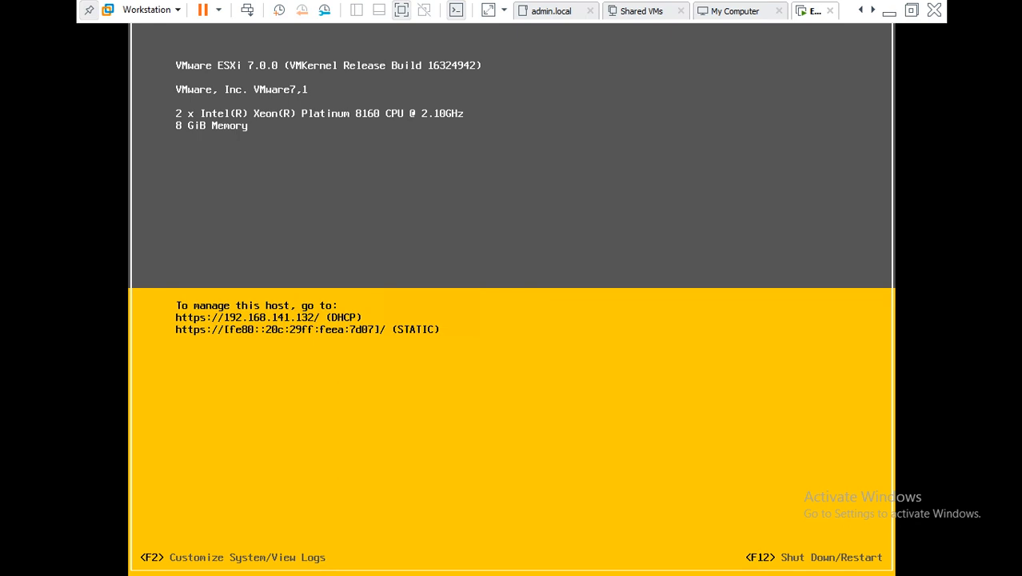
# Log in to the ESXi host's system customization as root by entering the root password.
pyautogui.press('F2')
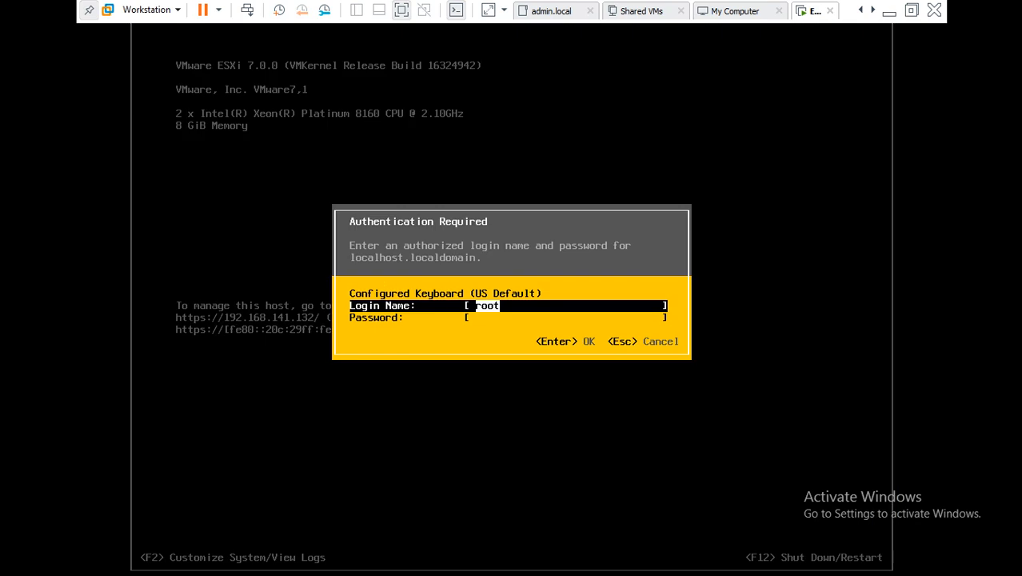
pyautogui.press('Tab')
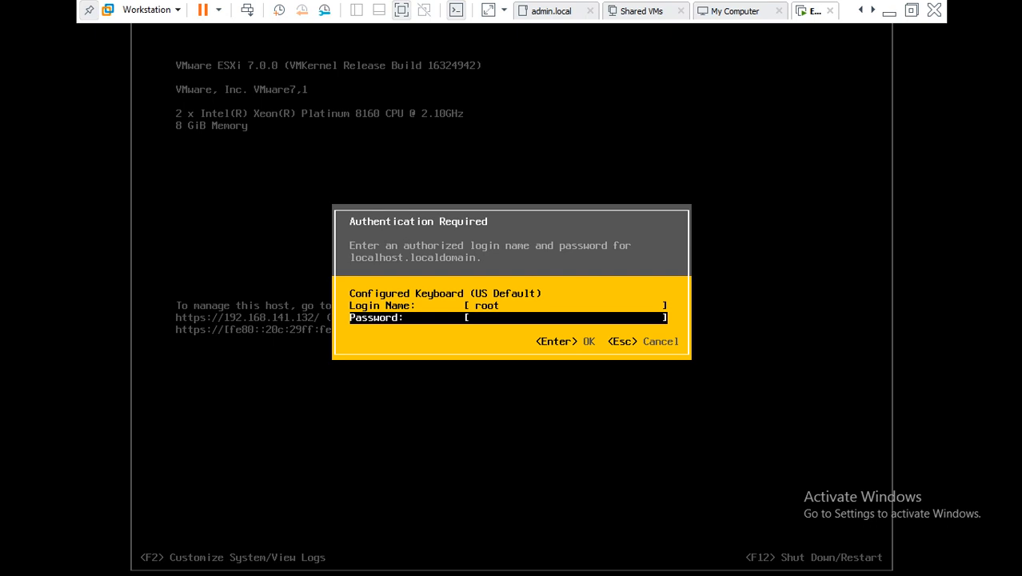
pyautogui.write('********')
pyautogui.press('Return')
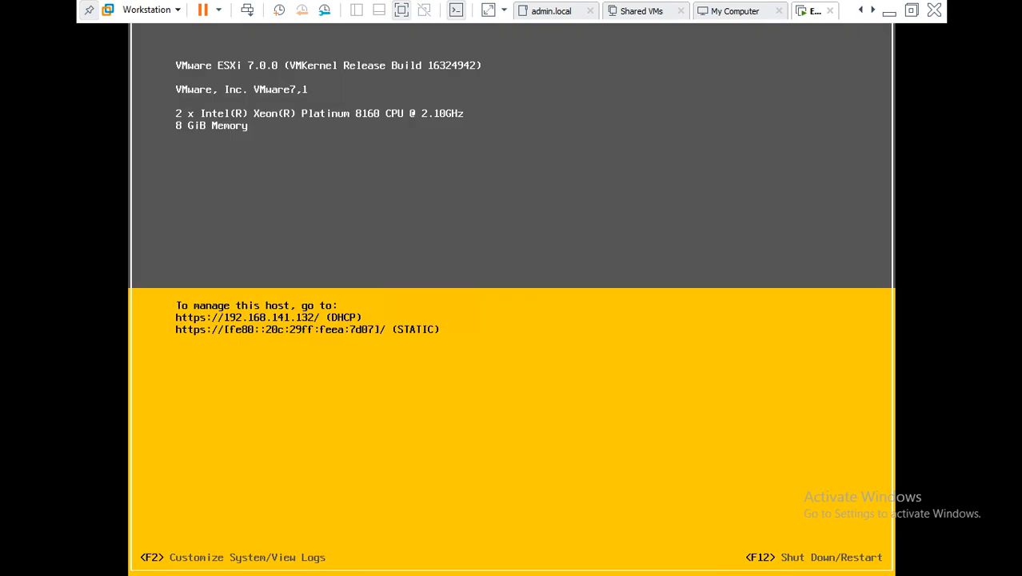
# Open the IPv4 Configuration settings of the host's management network.
pyautogui.press('Down')
pyautogui.press('Down')
pyautogui.press('Up')
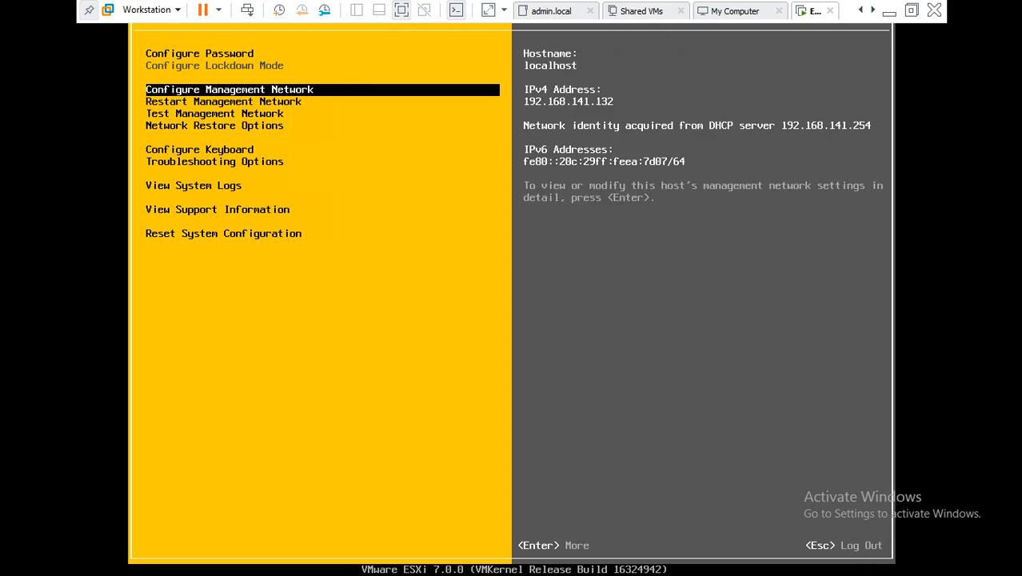
pyautogui.press('Return')
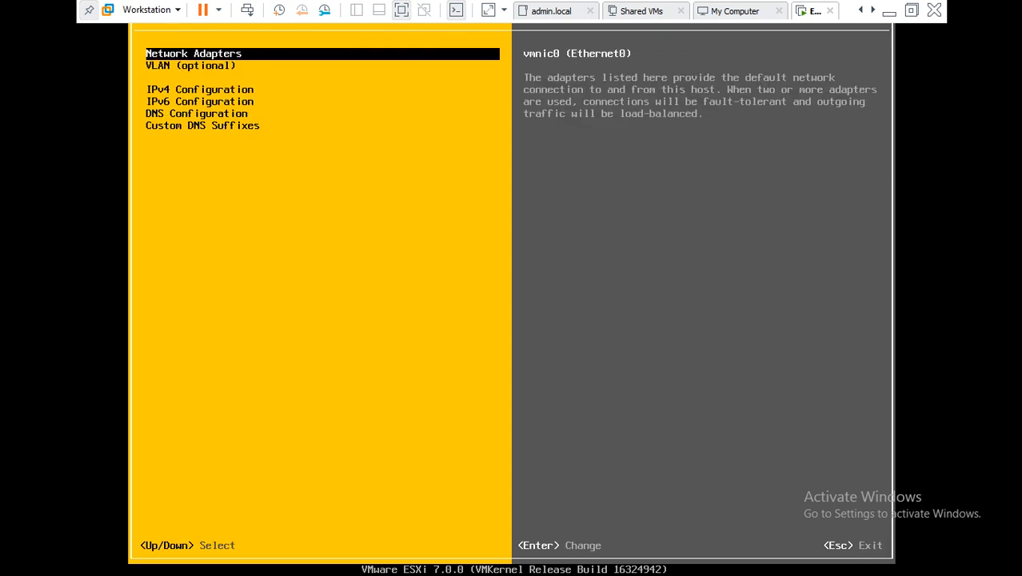
pyautogui.press('Down')
pyautogui.press('Down')
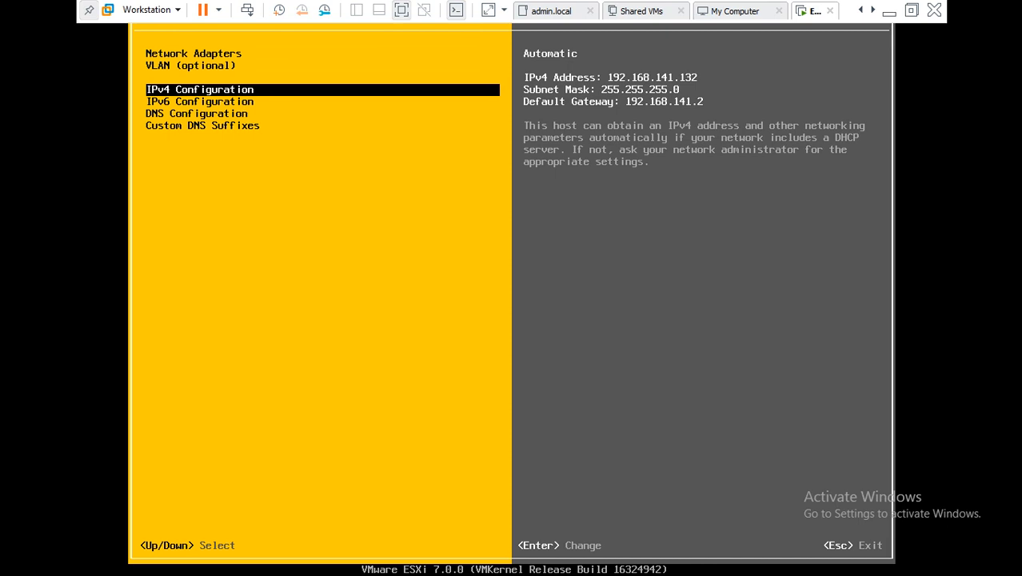
pyautogui.press('Return')
# Switch the management network to a static IPv4 configuration and set the IPv4 address to 172.16.0.5.
pyautogui.press('Down')
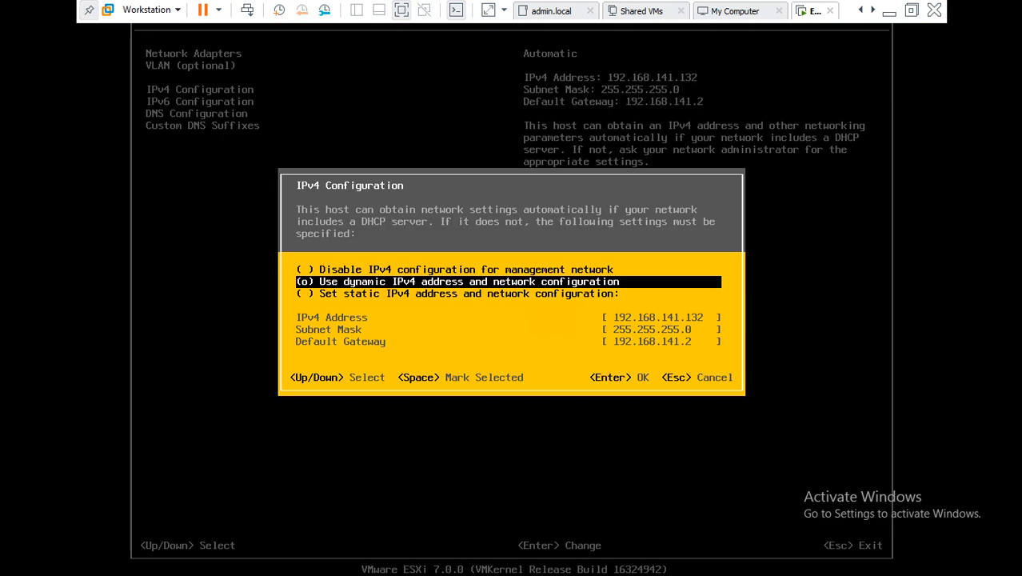
pyautogui.press('Down')
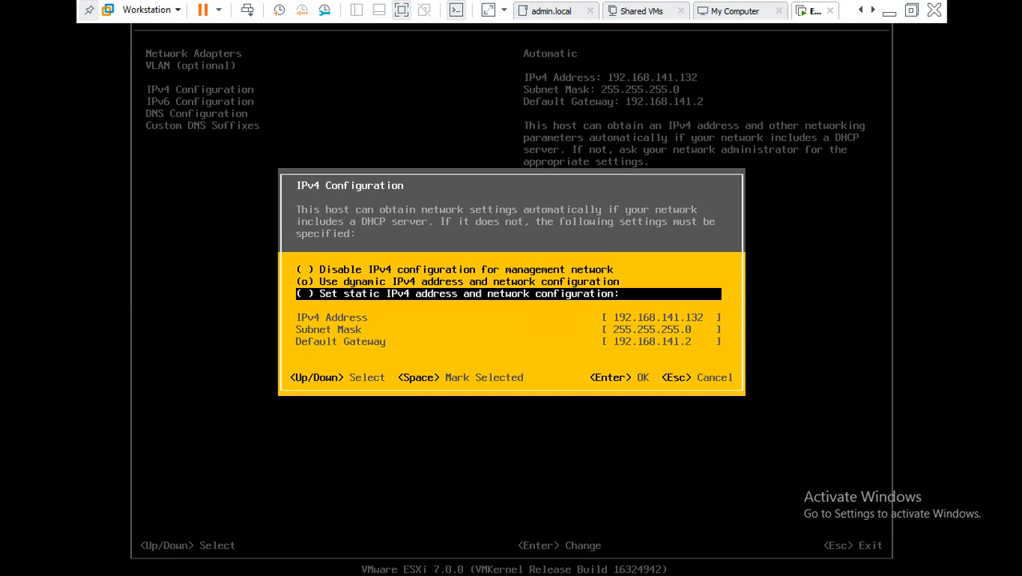
pyautogui.press('space')
pyautogui.press('Down')
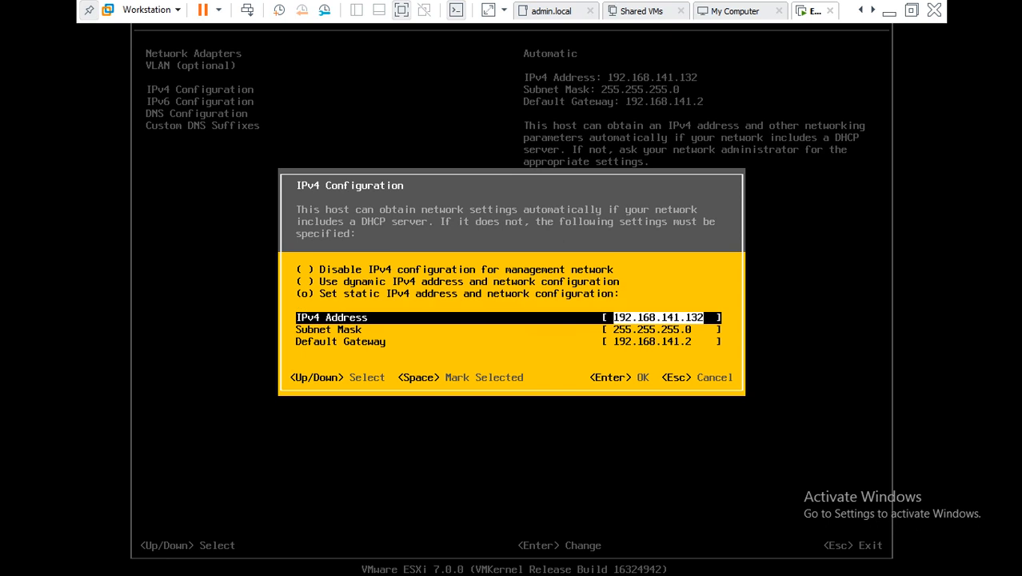
pyautogui.write('17')
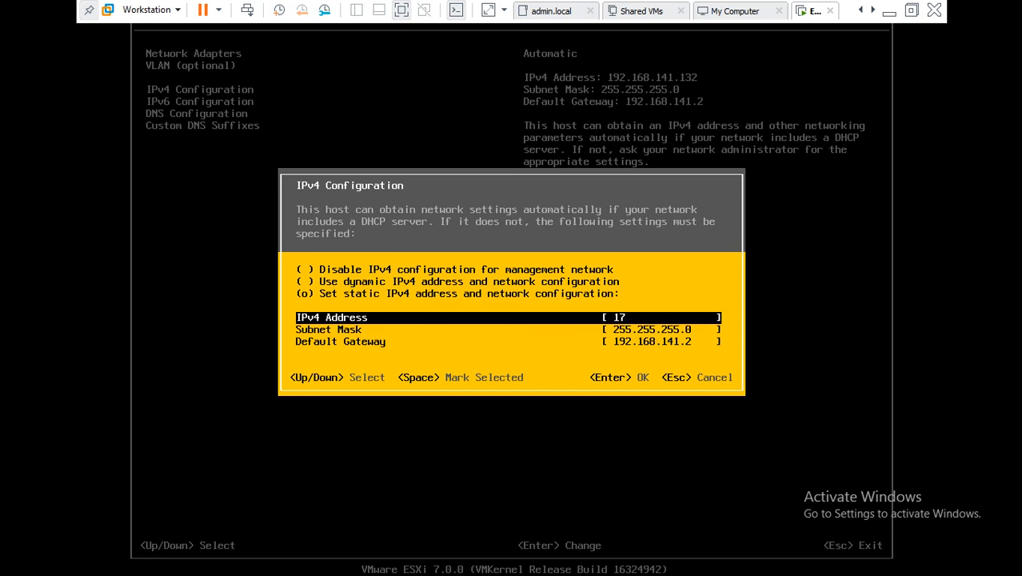
pyautogui.write('2.16')
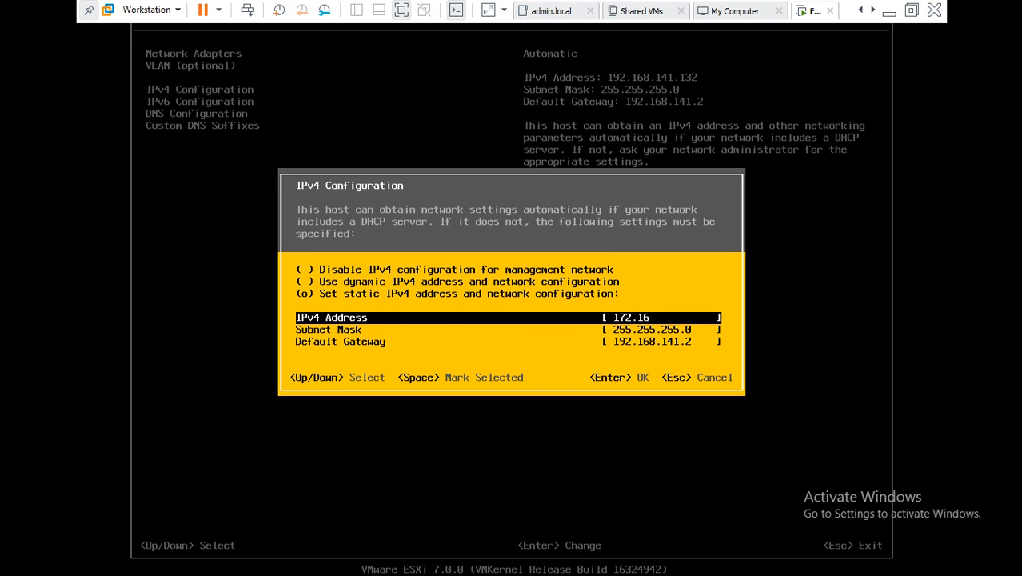
pyautogui.write('.0.5')
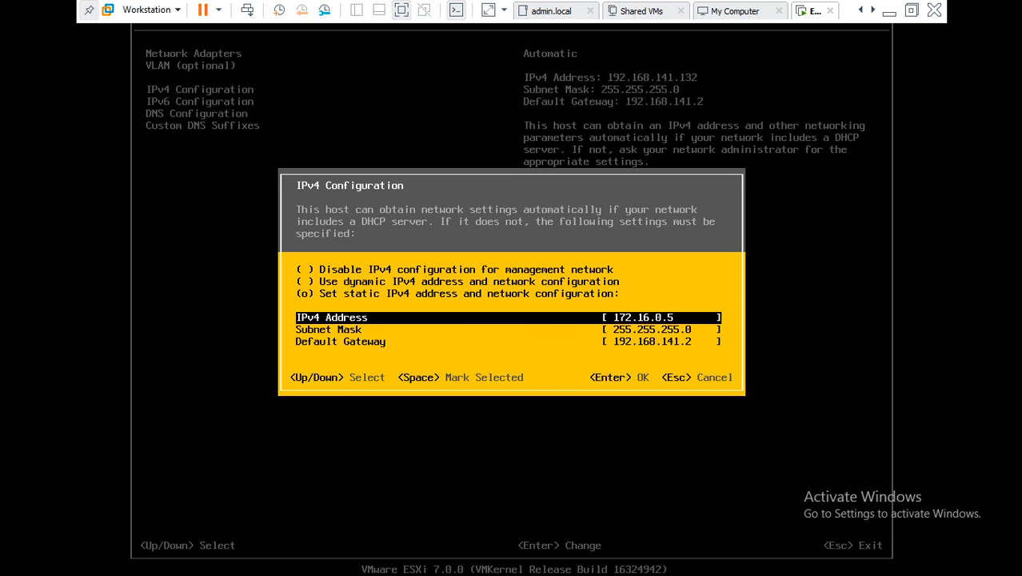
# Set the management network's subnet mask to 255.255.0.0.
pyautogui.press('Down')
pyautogui.write('255.255.0.')
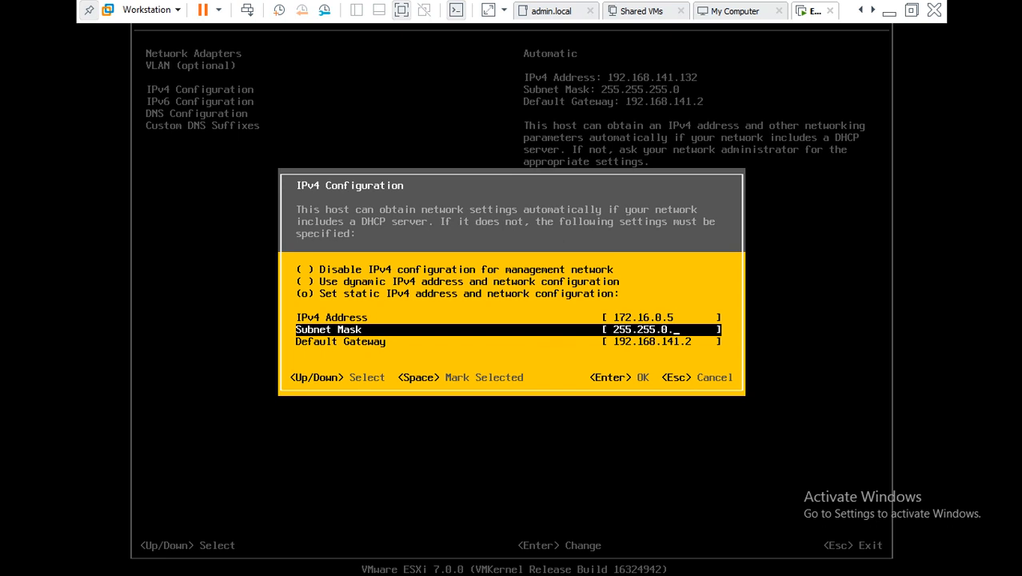
pyautogui.write('0')
pyautogui.press('Down')
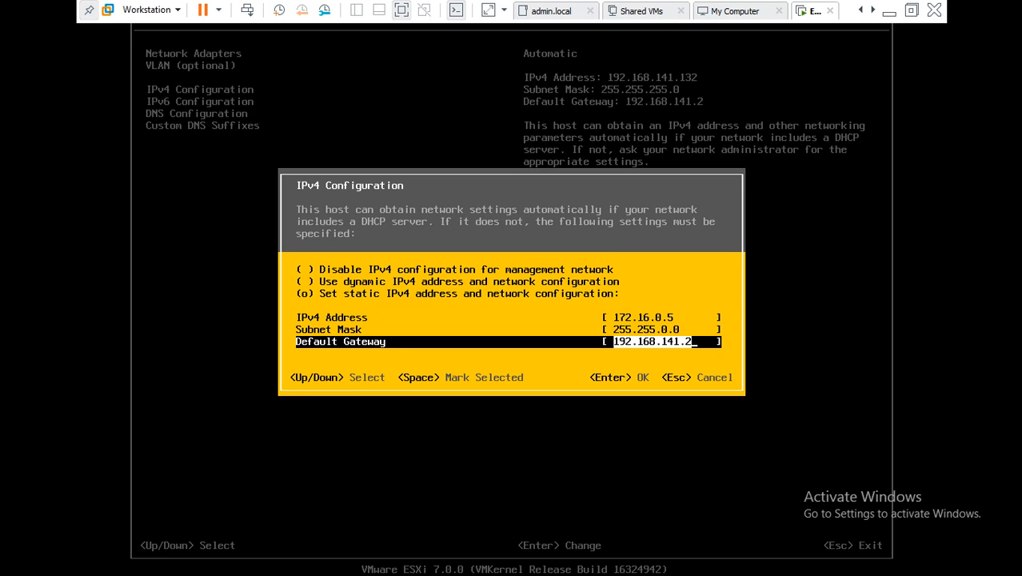
# Set the management network's default gateway to 0.0.0.0 and accept the IPv4 configuration.
pyautogui.write('0.0.')
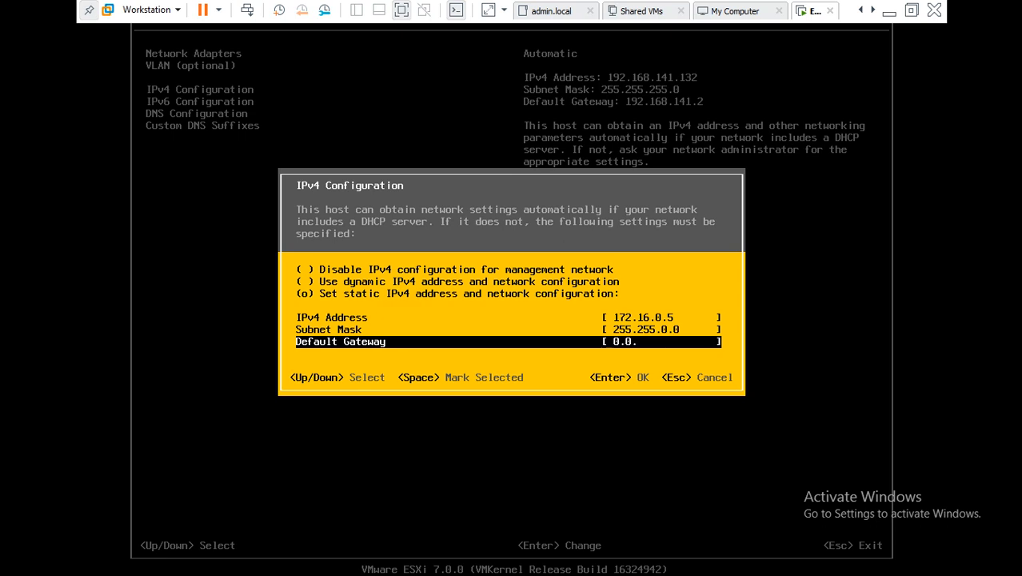
pyautogui.write('0.0')
pyautogui.press('Return')
# Disable IPv6 in the management network's IPv6 Configuration.
pyautogui.press('Down')
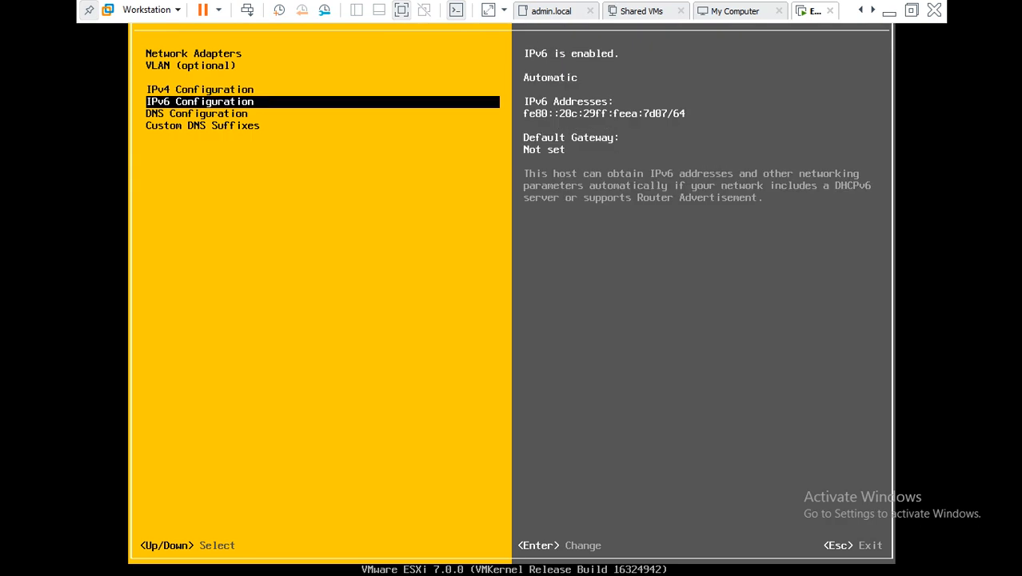
pyautogui.press('Return')
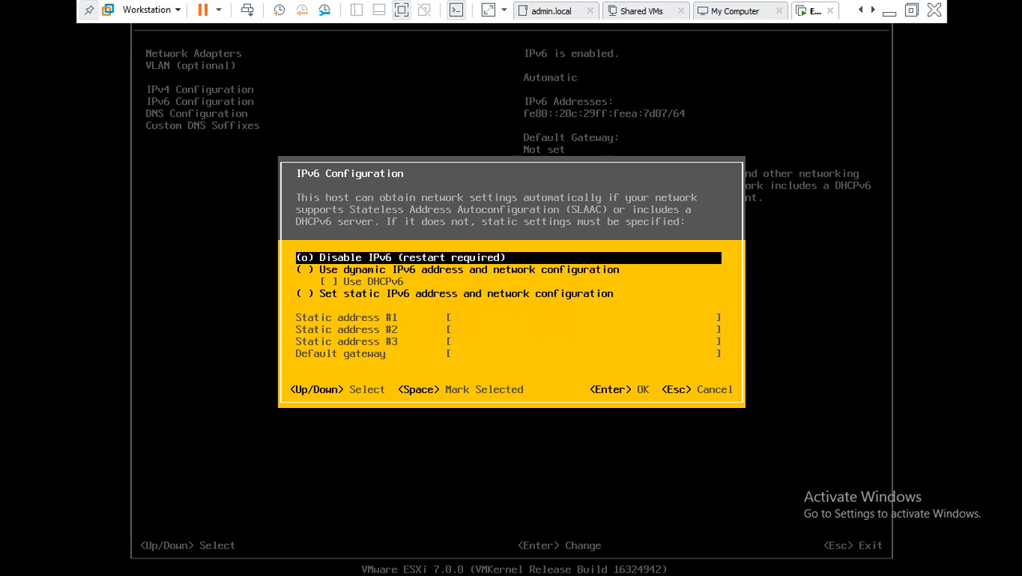
pyautogui.press('Return')
# Switch the DNS configuration to manually specified server addresses and hostname, and set the primary DNS server to 172.16.0.1.
pyautogui.press('Down')
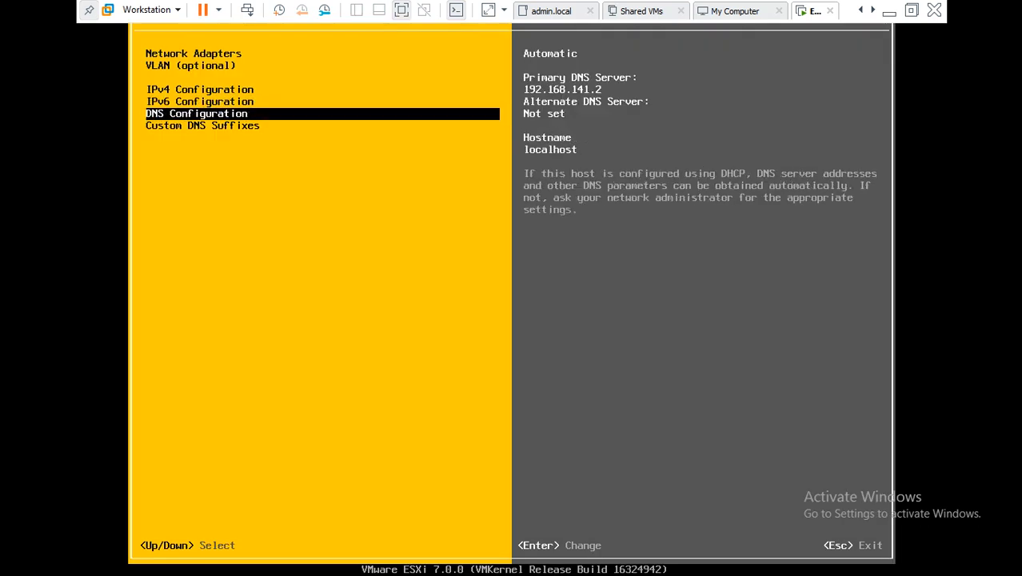
pyautogui.press('Return')
pyautogui.press('Down')
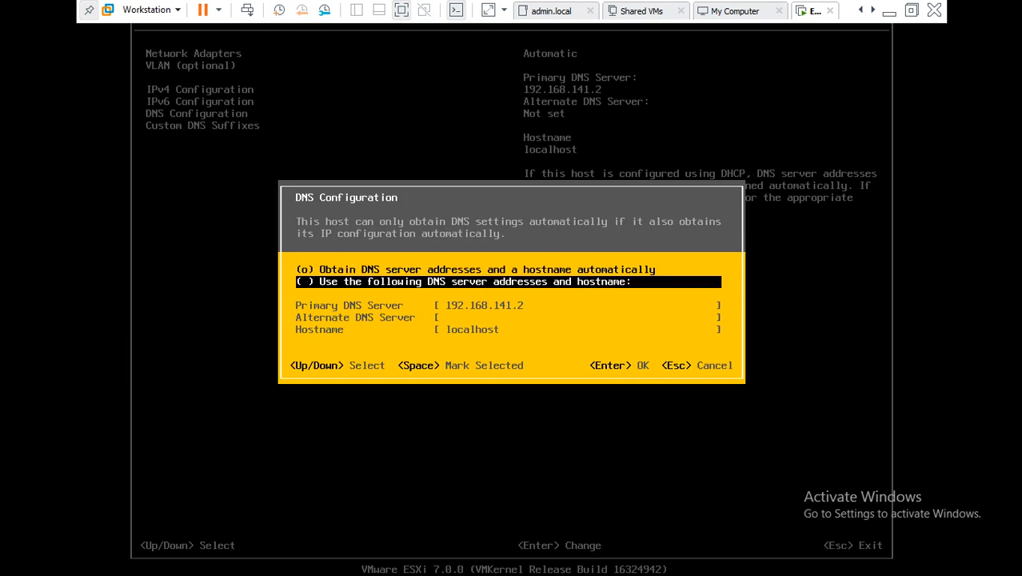
pyautogui.press('space')
pyautogui.press('Down')
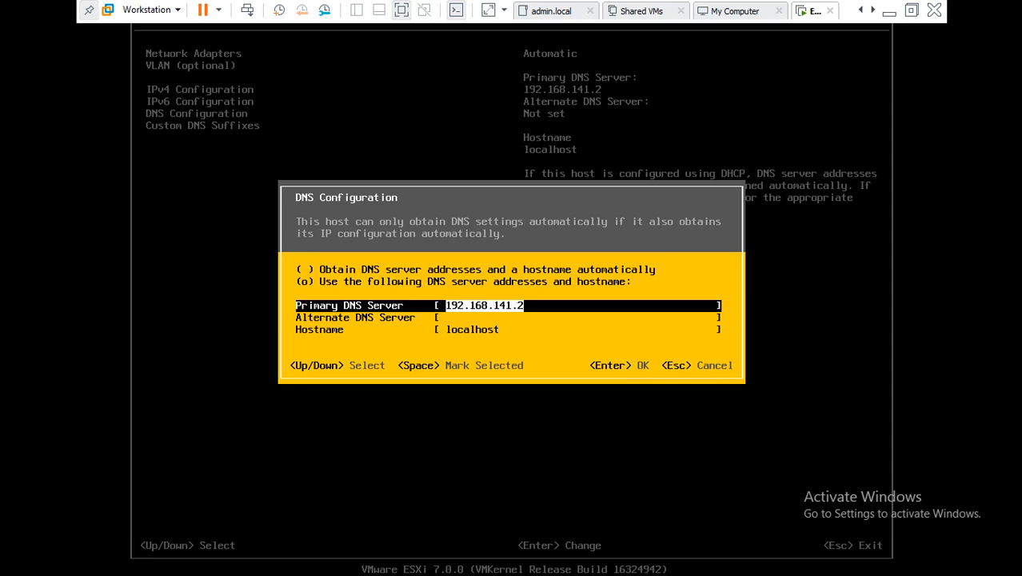
pyautogui.write('172')
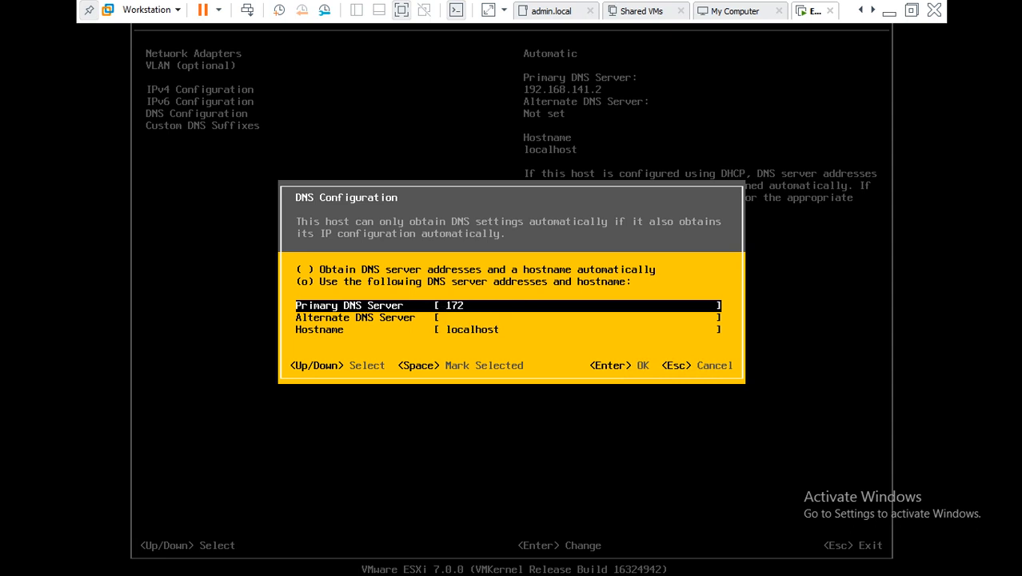
pyautogui.write('.16.0.1')
# Set the host's hostname to ESXI7-03.admin.local and accept the DNS configuration.
pyautogui.press('Down')
pyautogui.press('Down')
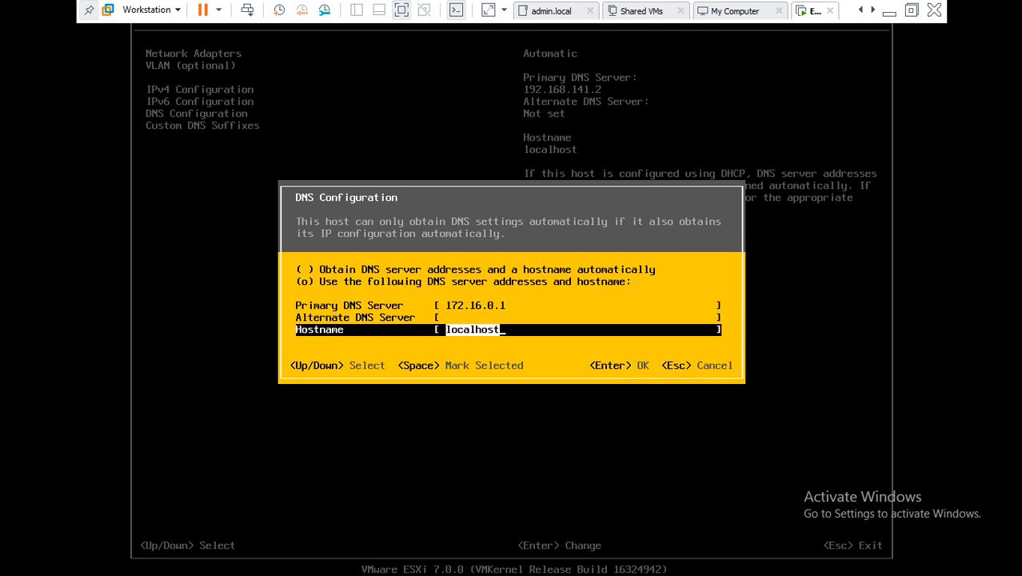
pyautogui.write('ESXI')
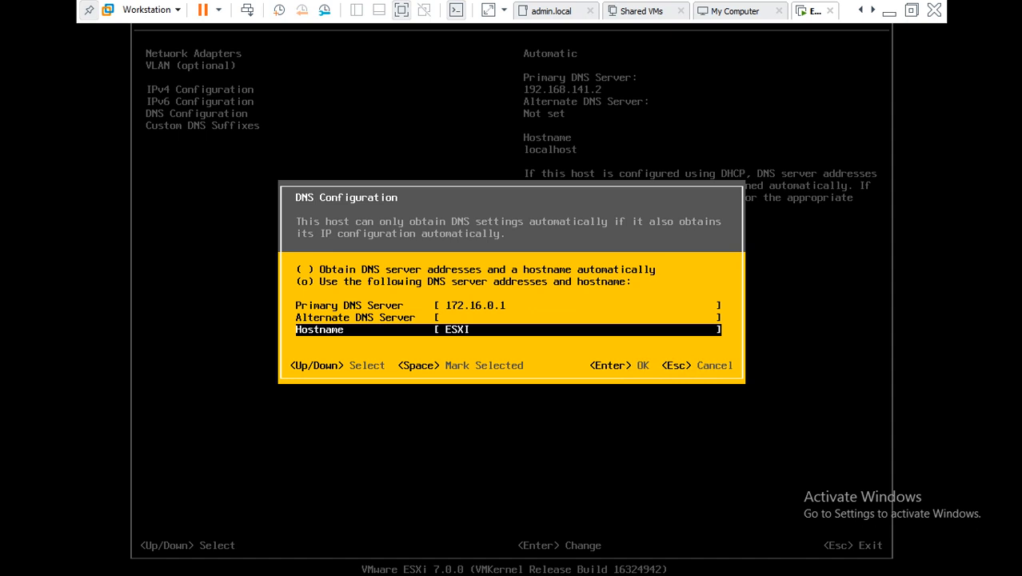
pyautogui.write('7-03.ad')
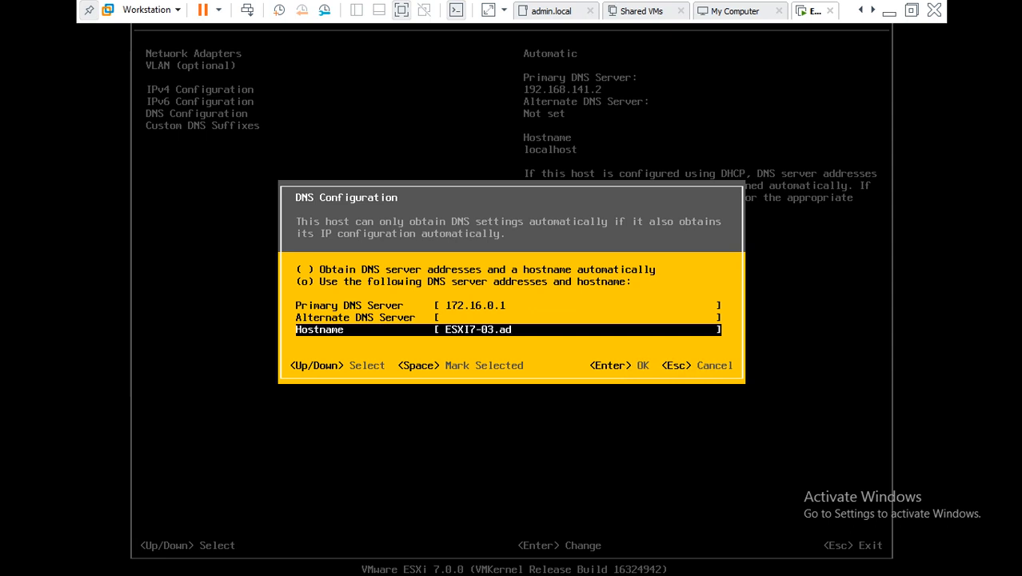
pyautogui.write('min.local')
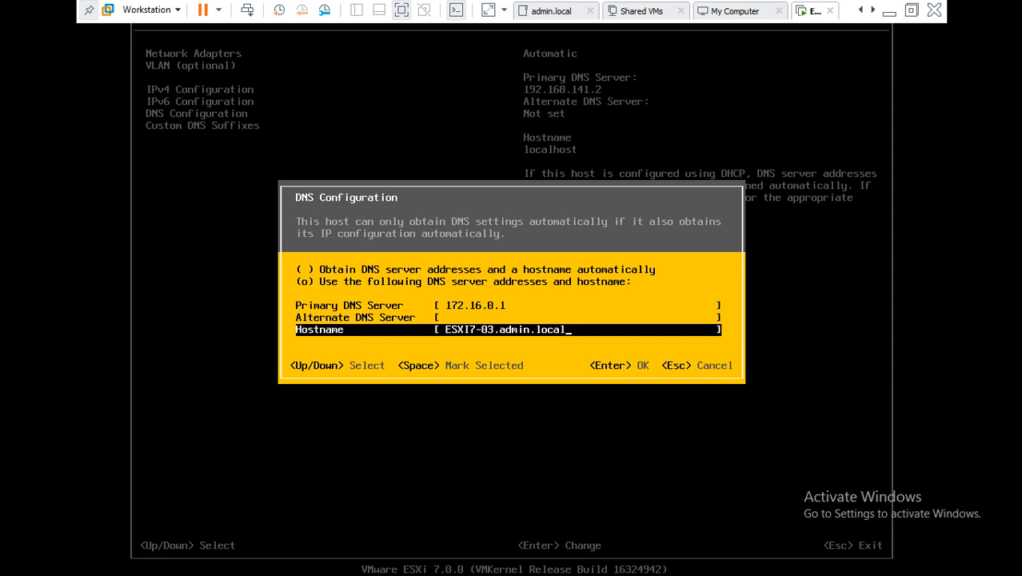
pyautogui.press('Return')
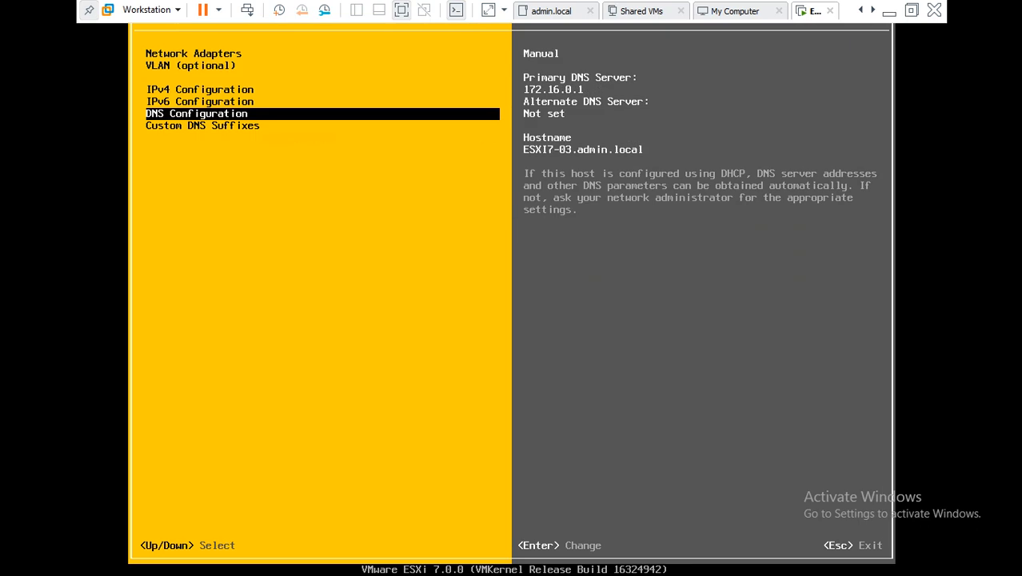
# Set the custom DNS suffix to admin.local, then apply the management network changes and reboot the host.
pyautogui.press('Down')
pyautogui.press('Return')
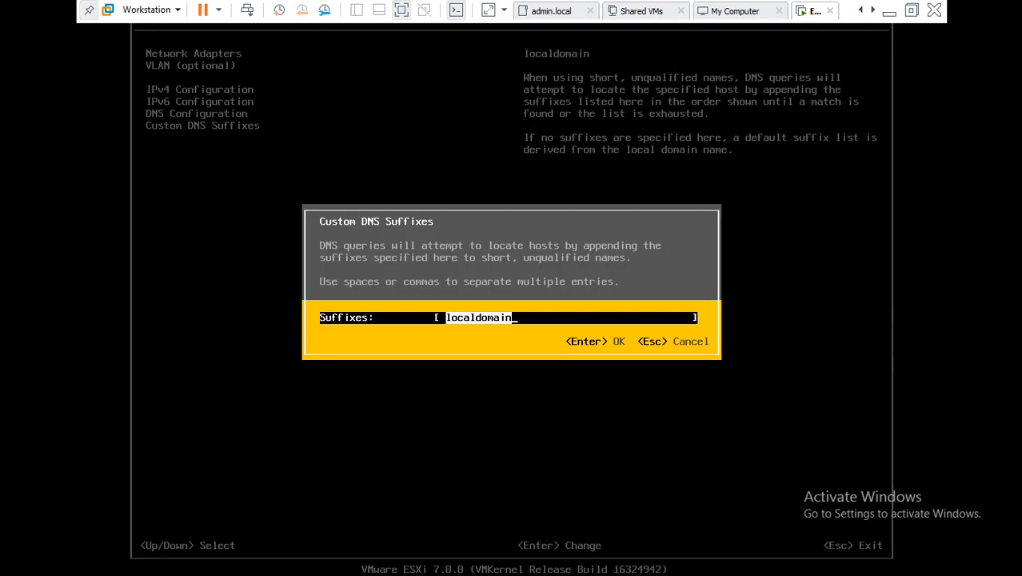
pyautogui.write('admin.local')
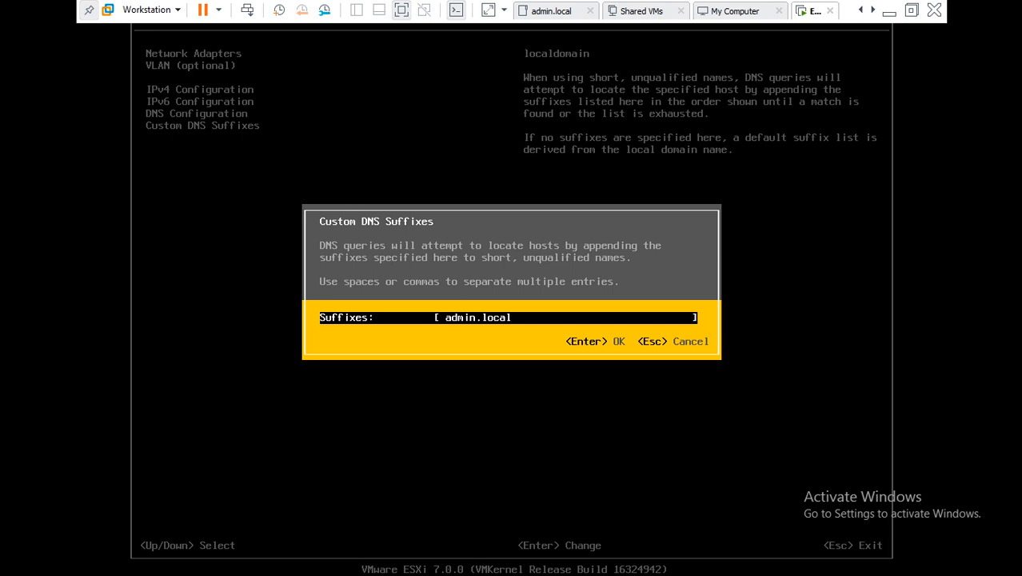
pyautogui.press('Return')
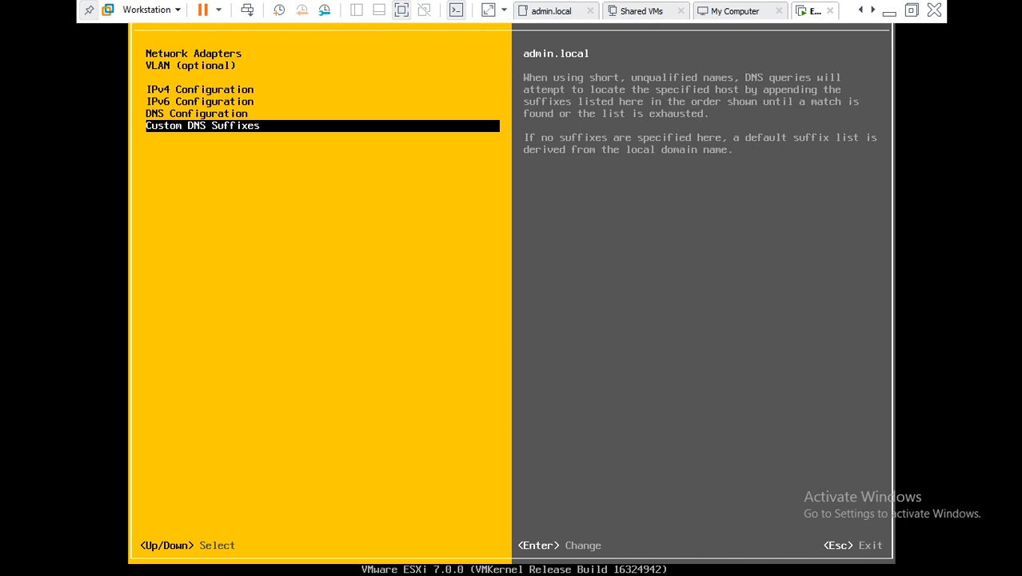
pyautogui.press('Escape')
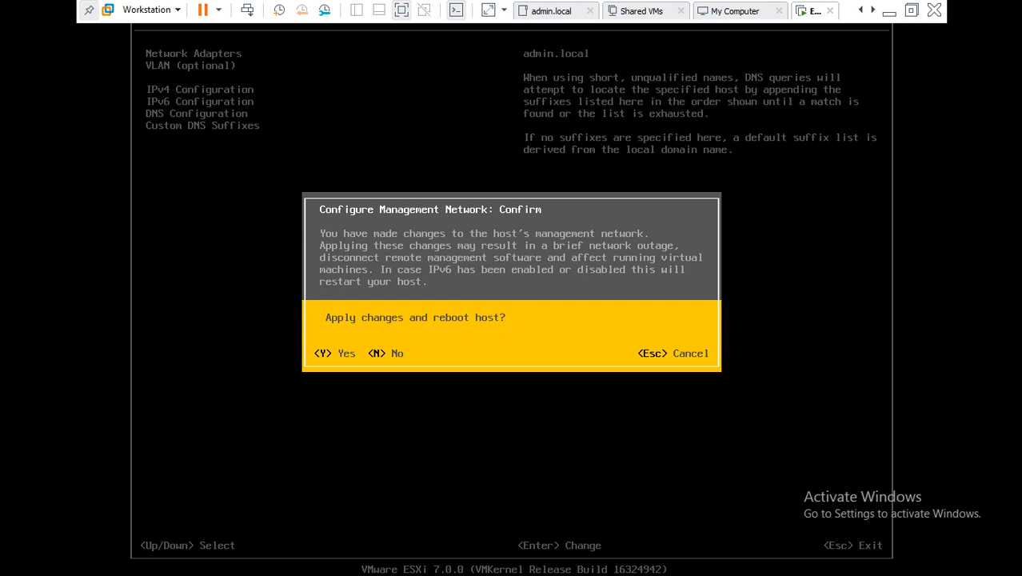
pyautogui.press('Escape')
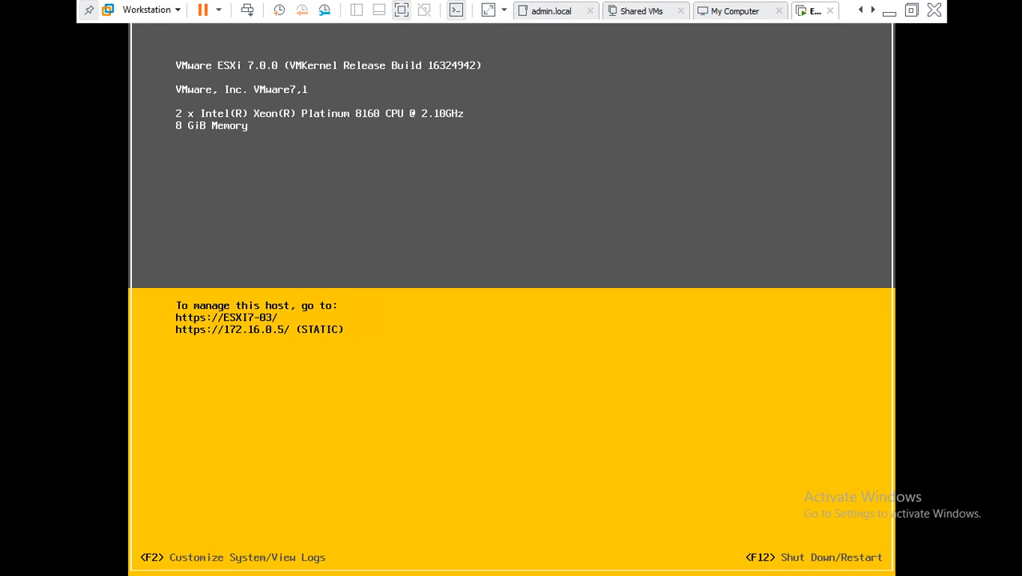
# Log in to the rebooted ESXi host's system customization as root by entering the root password.
pyautogui.press('F2')
pyautogui.press('Tab')
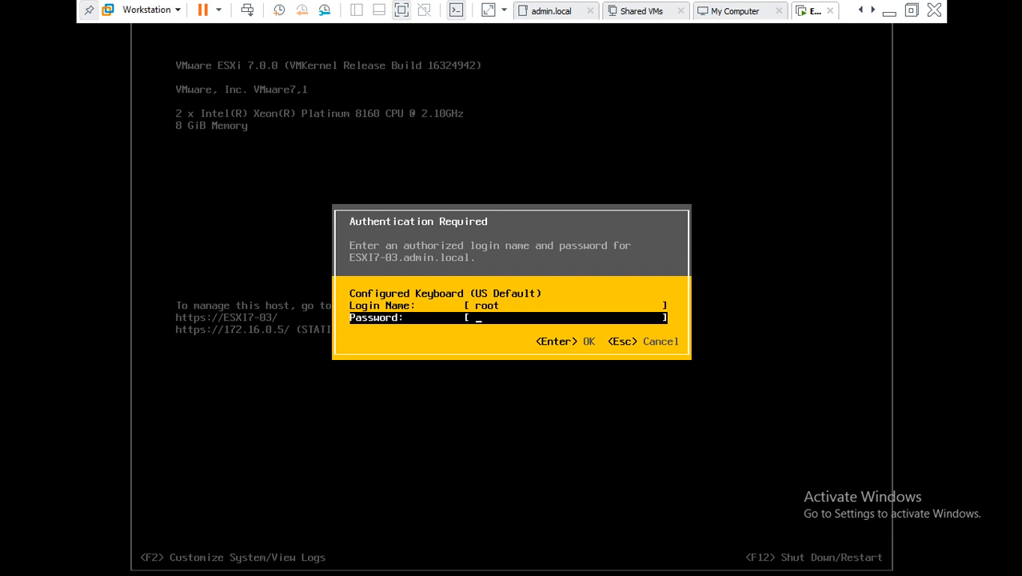
pyautogui.write('********')
pyautogui.press('Return')
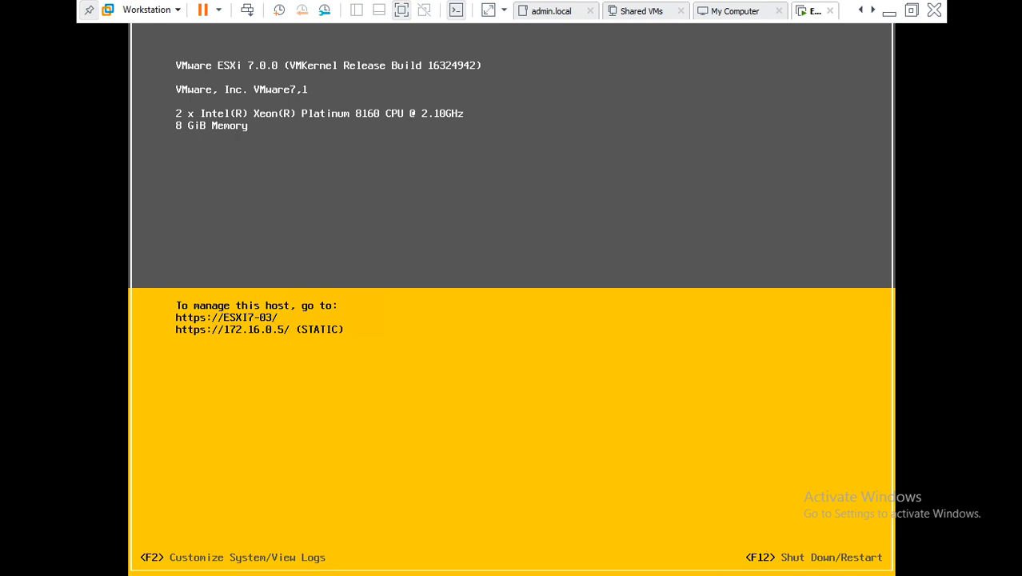
# Run the management network test, pinging 172.16.0.1 and resolving ESXI7-03.admin.local, and close the test result.
pyautogui.press('Down')
pyautogui.press('Down')
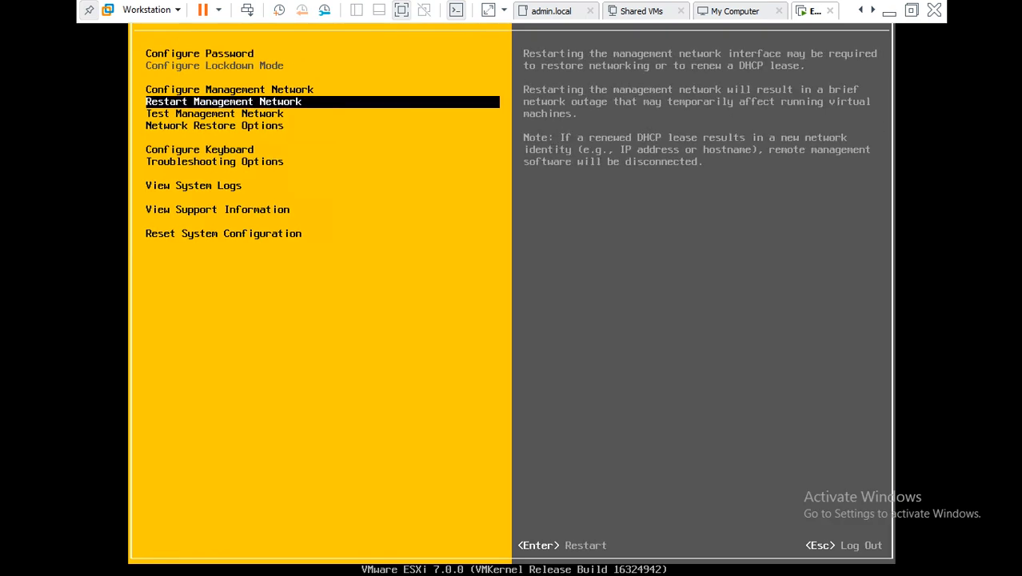
pyautogui.press('Down')
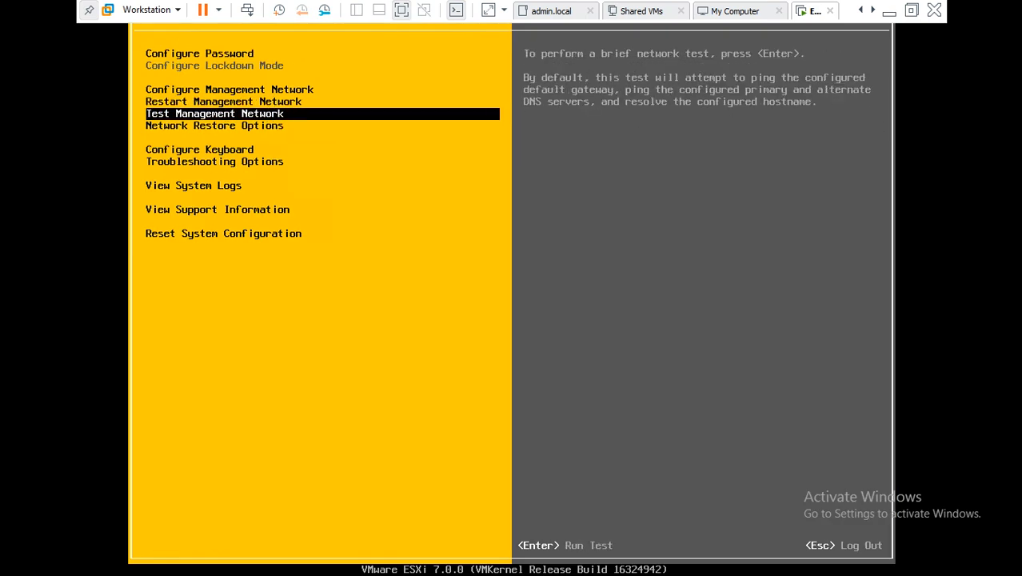
pyautogui.press('Return')
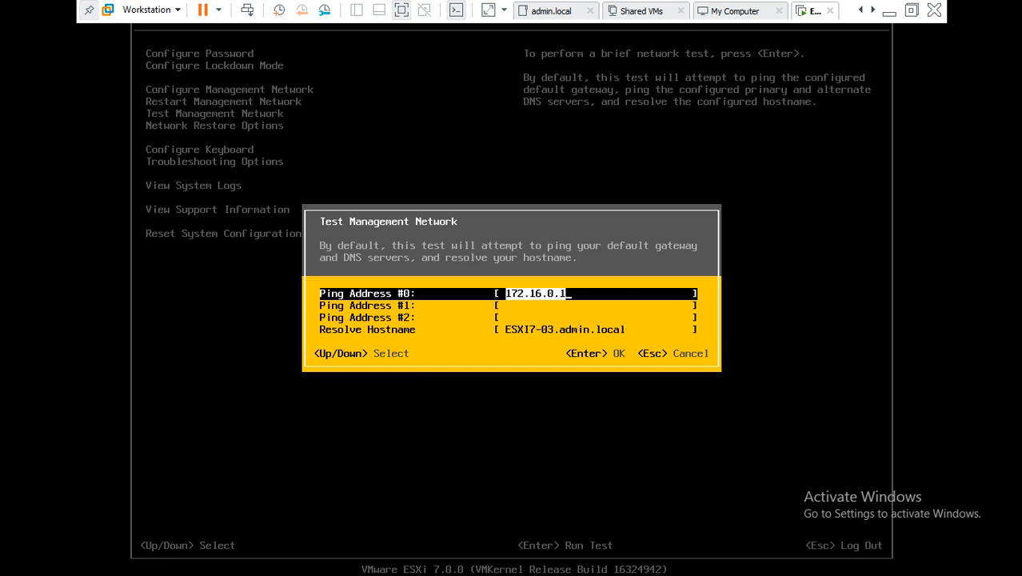
pyautogui.press('Return')
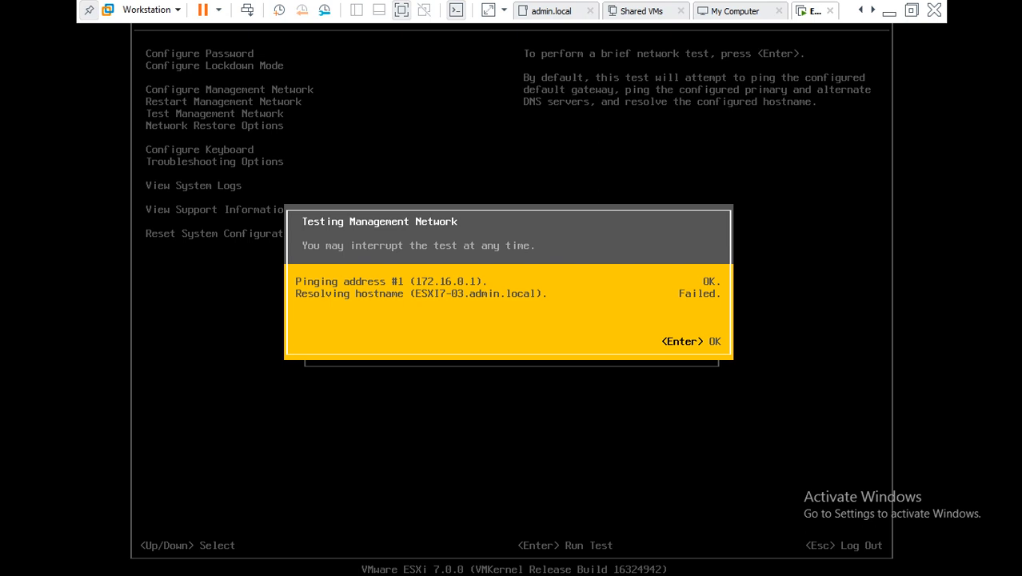
pyautogui.press('Return')
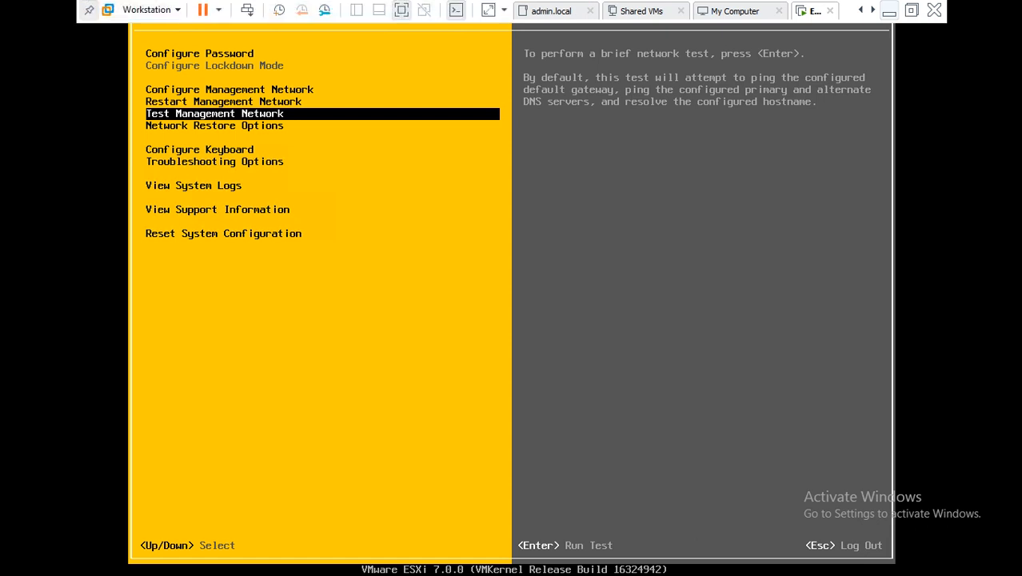
# Switch to the console of the DC01 virtual machine in the admin.local folder.
pyautogui.click(551, 11)
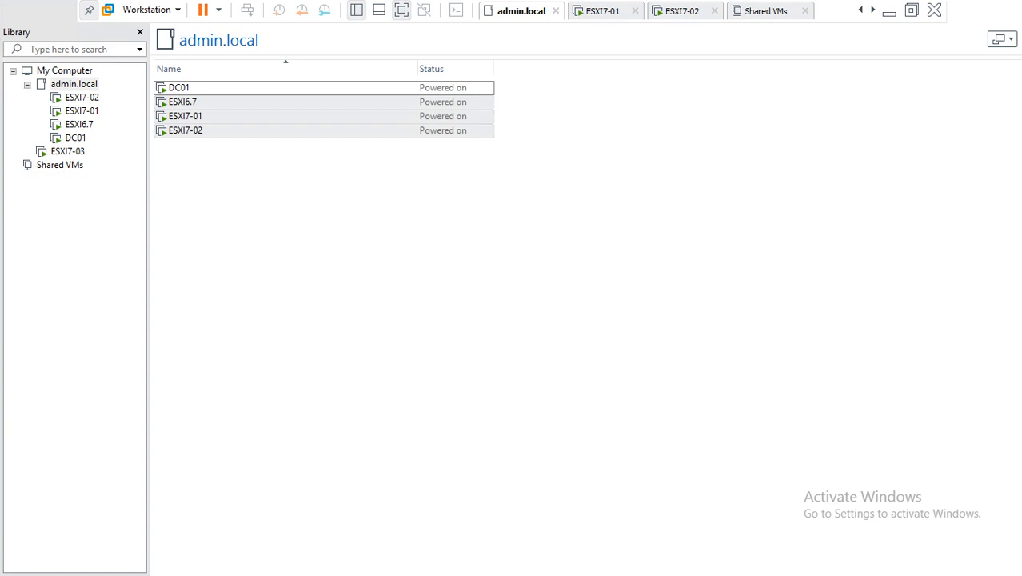
pyautogui.click(873, 10)
pyautogui.click(872, 10)
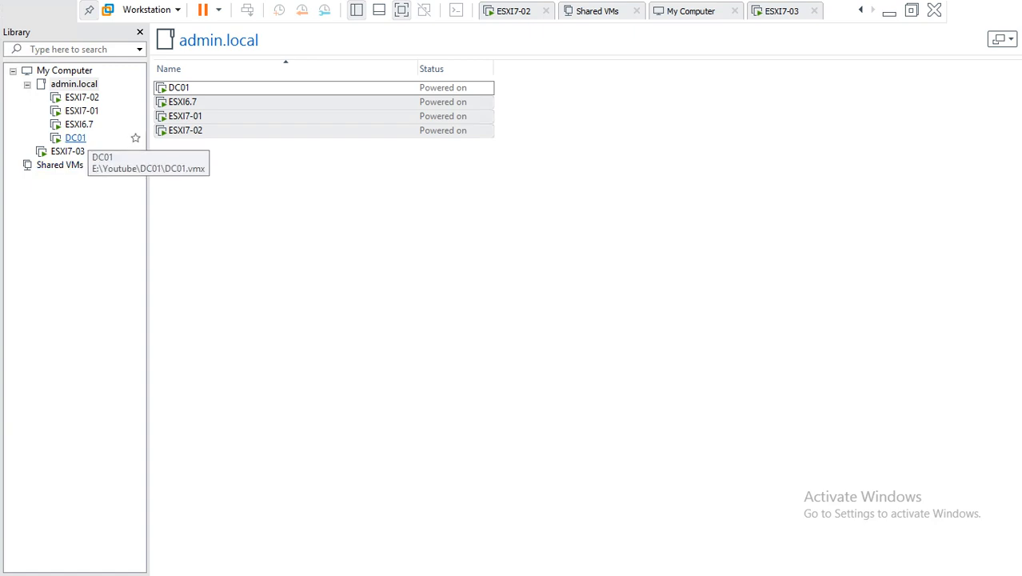
pyautogui.click(77, 138)
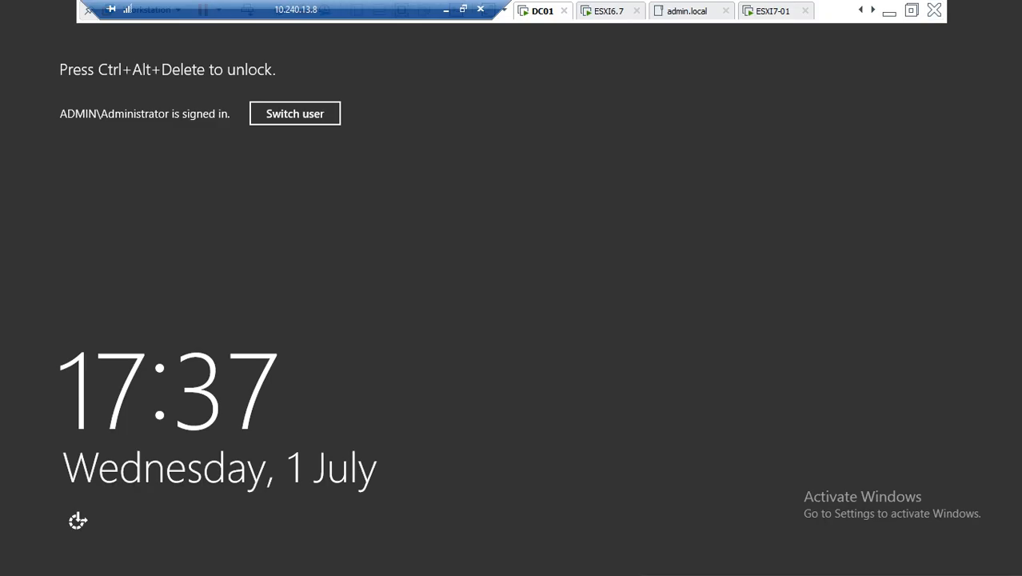
# Unlock the DC01 server's Administrator session by entering the account password.
pyautogui.press('ctrl+alt+Insert')
pyautogui.write('••')
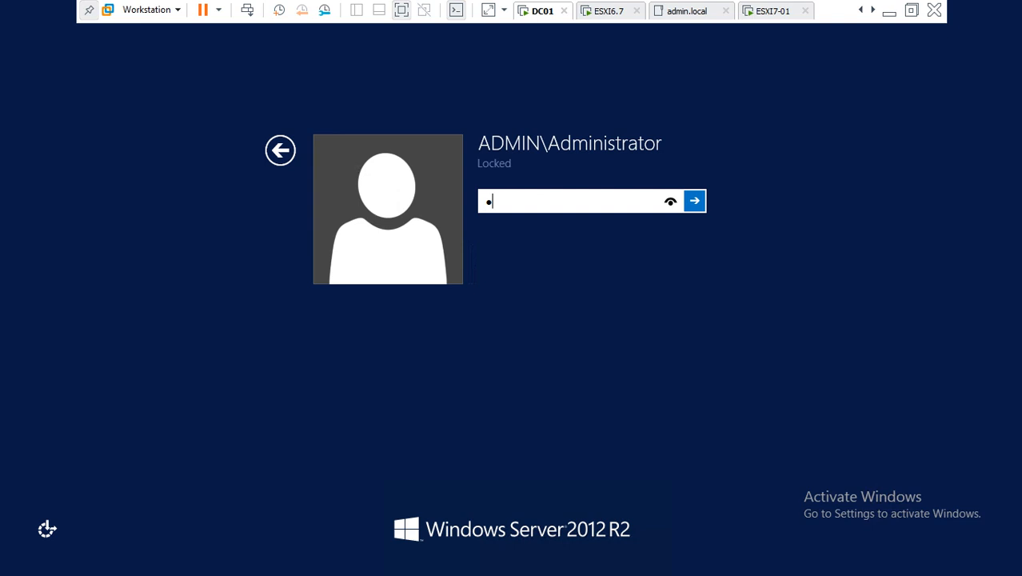
pyautogui.write('••••••')
pyautogui.press('Return')
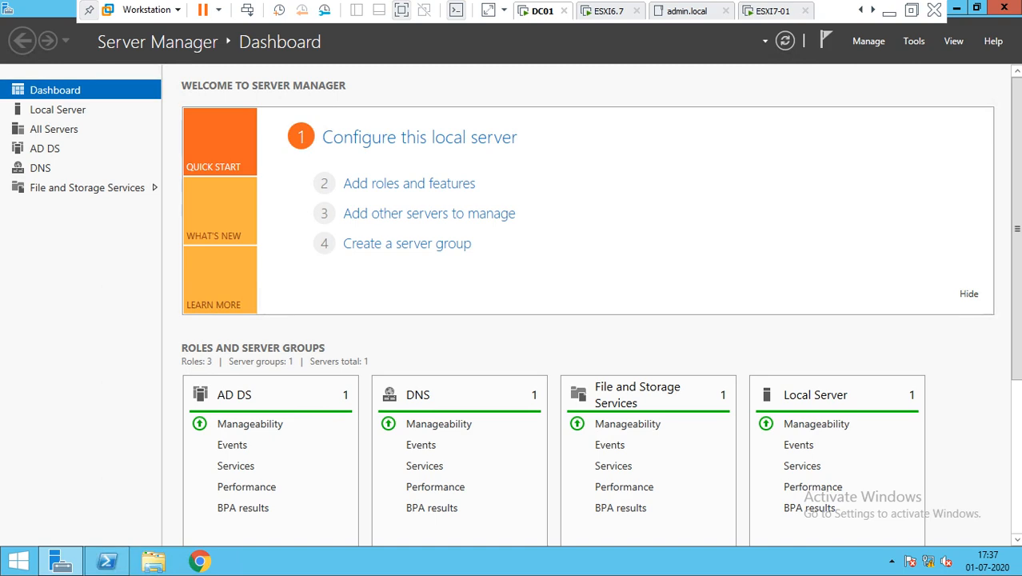
# Open DNS Manager from Server Manager and show the records of the admin.local forward lookup zone.
pyautogui.click(914, 41)
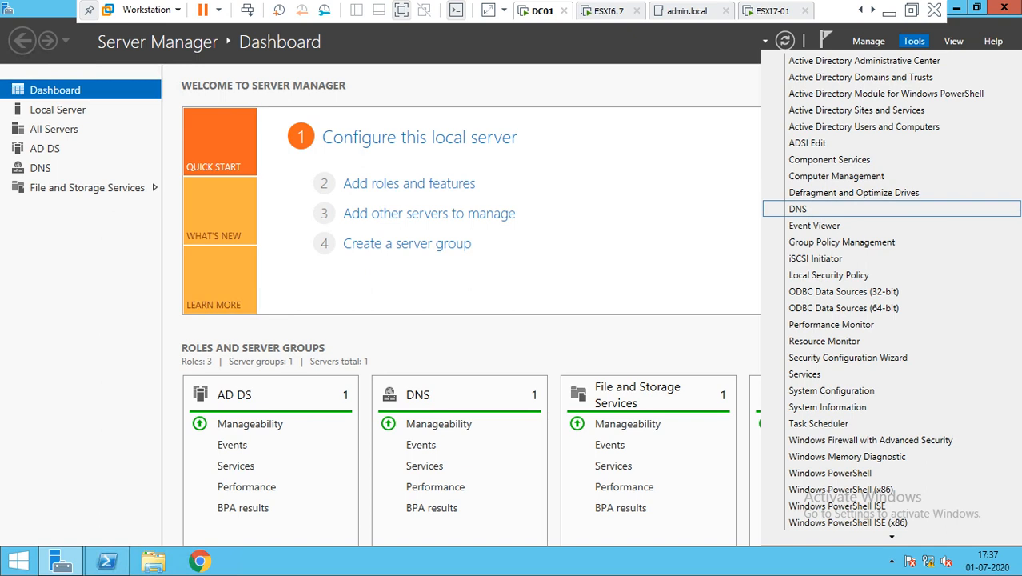
pyautogui.click(797, 209)
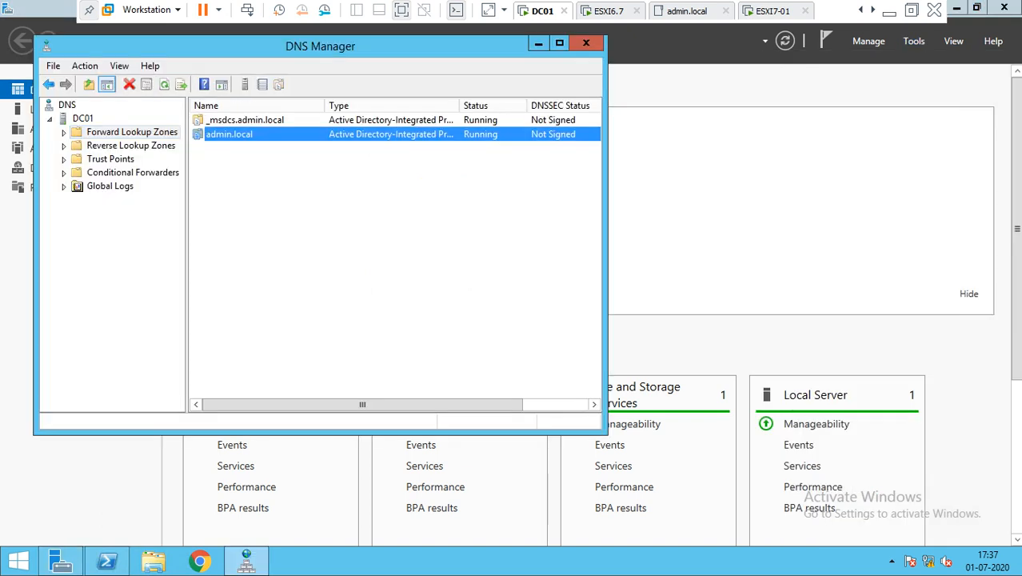
pyautogui.doubleClick(228, 134)
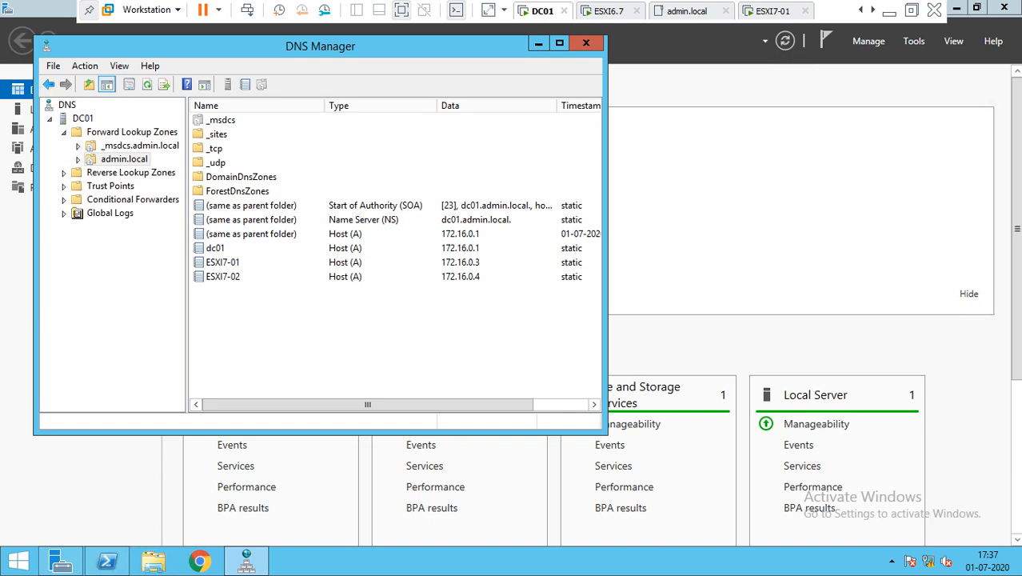
# Add a host (A) record named ESXI7-03 with IP address 172.16.0.5 and an associated PTR record to the admin.local zone.
pyautogui.rightClick(292, 301)
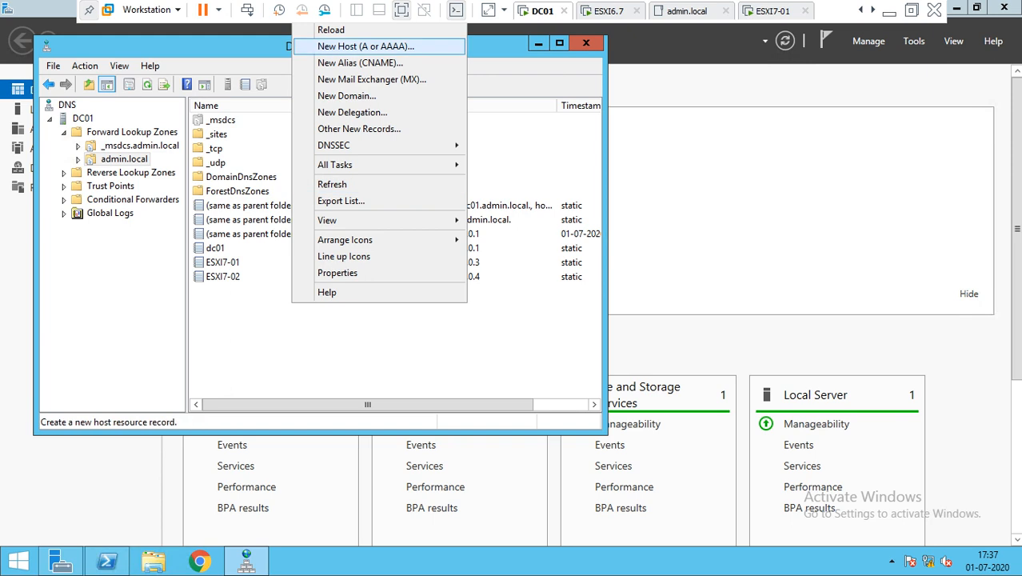
pyautogui.click(365, 46)
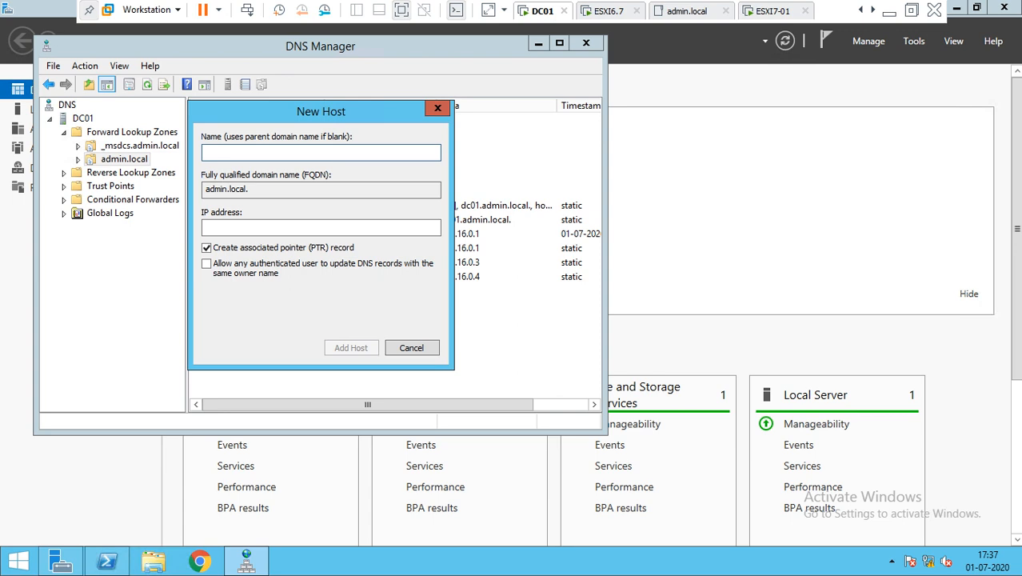
pyautogui.write('ESXI7-03')
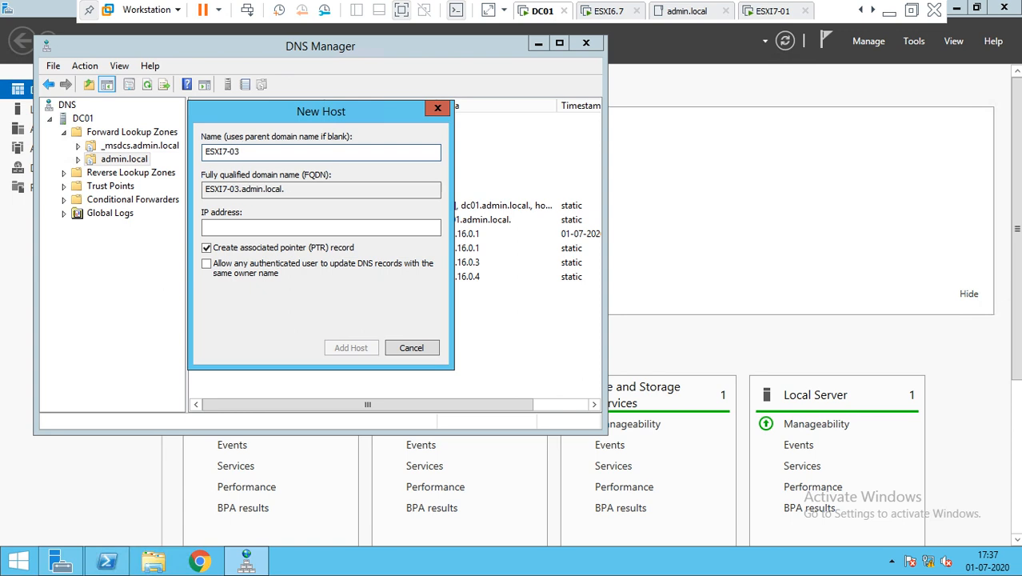
pyautogui.click(207, 227)
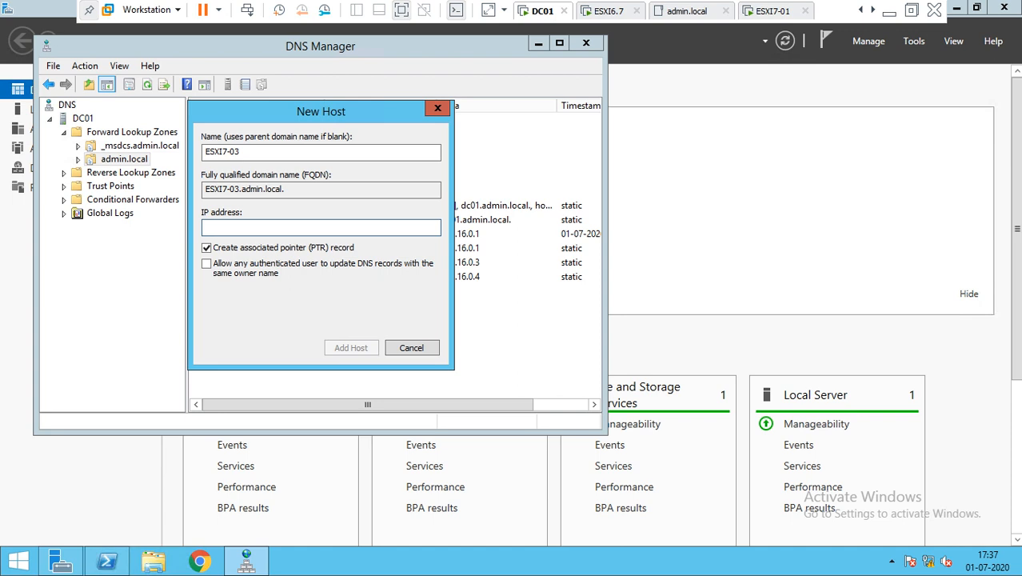
pyautogui.write('172.16.0.5')
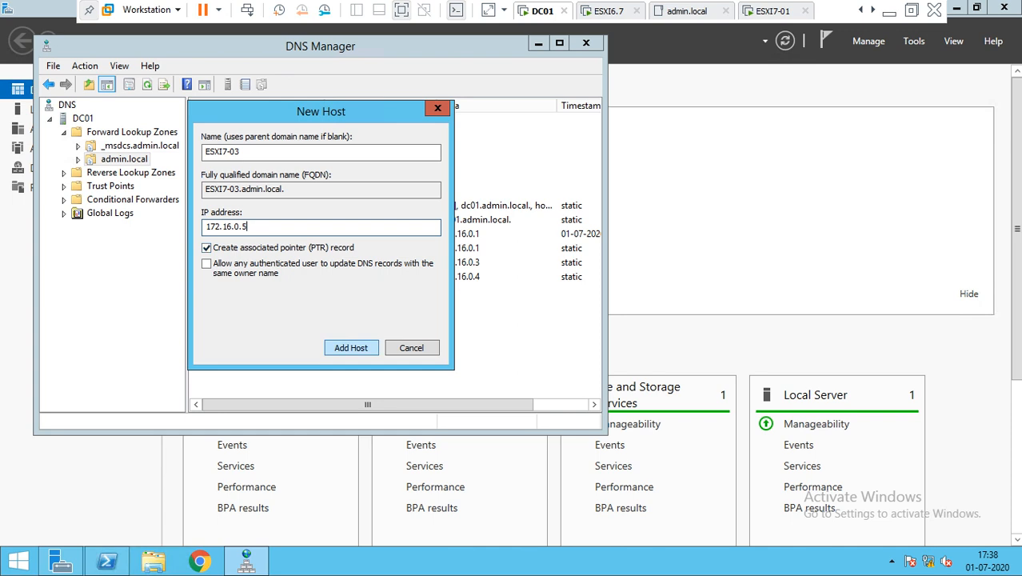
pyautogui.press('Return')
pyautogui.press('Return')
pyautogui.press('Escape')
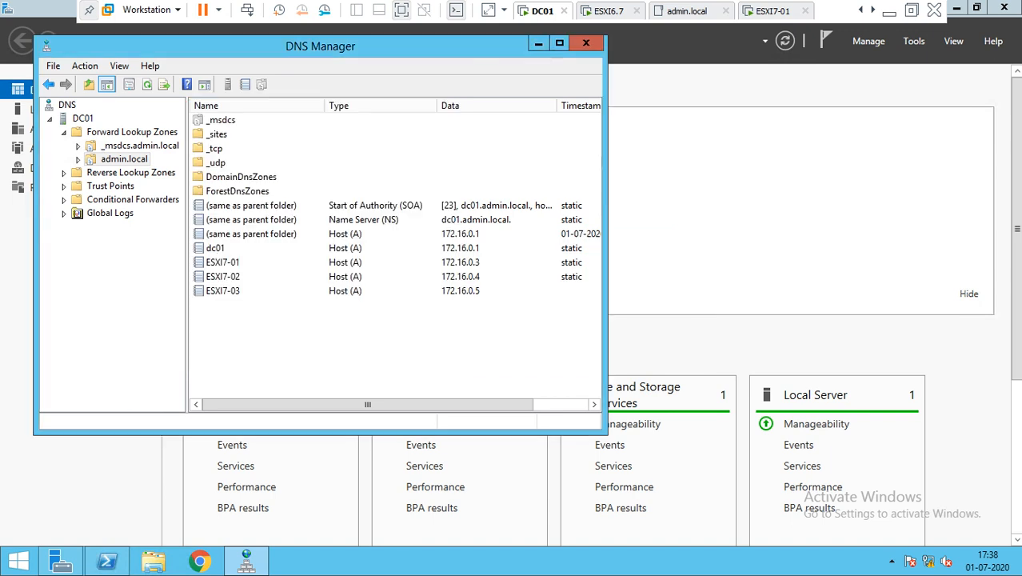
# Minimize DNS Manager and switch from DC01 to the console of the ESXI7-03 virtual machine.
pyautogui.click(538, 42)
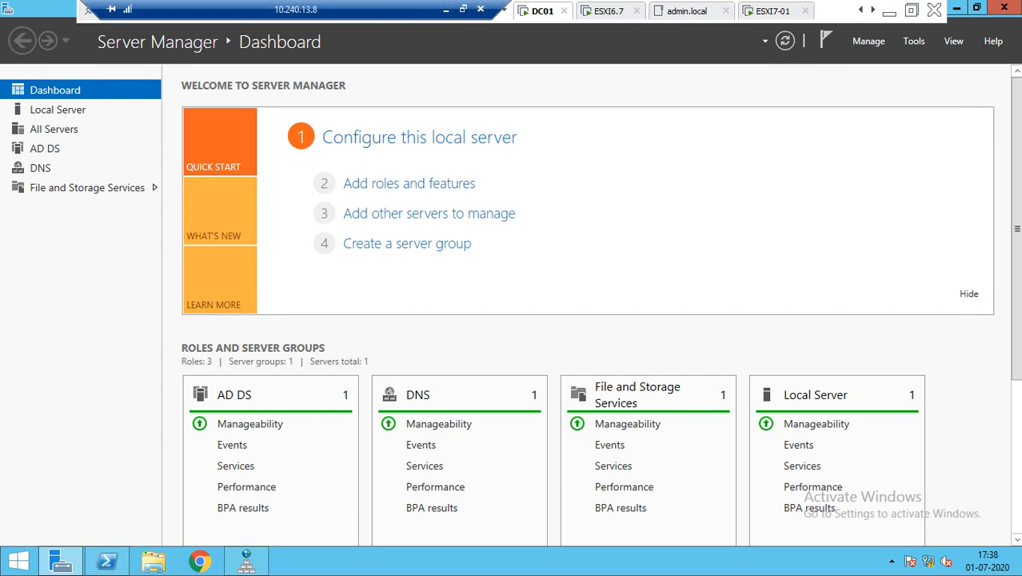
pyautogui.click(825, 9)
pyautogui.click(663, 29)
pyautogui.moveTo(616, 10); pyautogui.dragTo(240, 10)
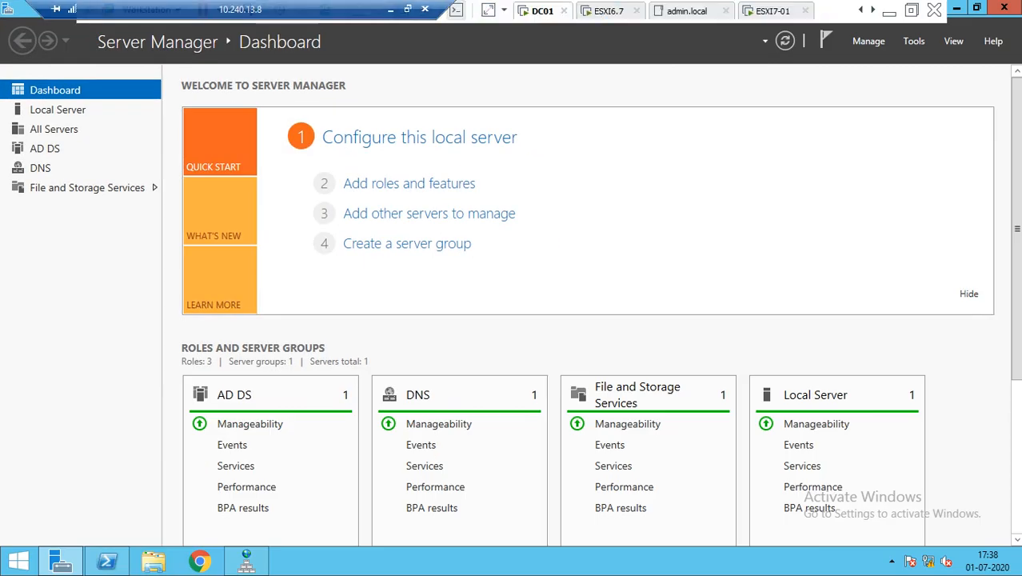
pyautogui.click(687, 11)
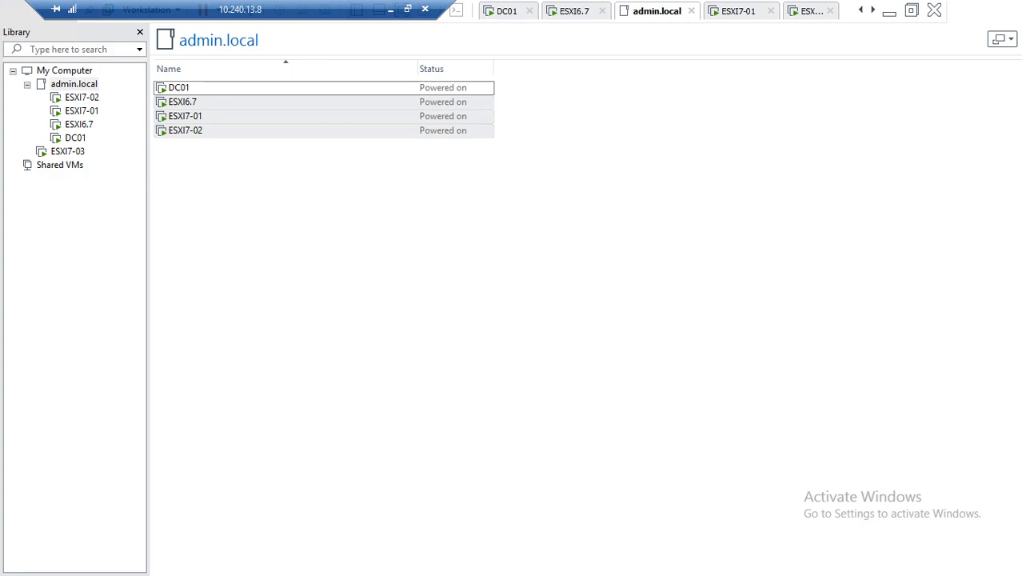
pyautogui.click(64, 152)
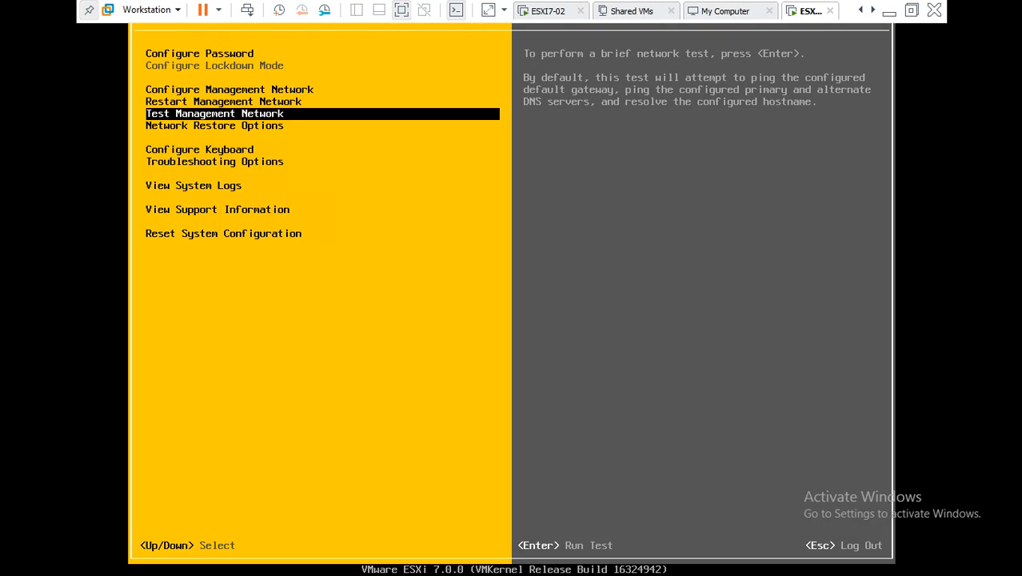
# Rerun the management network test for 172.16.0.1 and ESXI7-03.admin.local, close the result, and log out of system customization.
pyautogui.press('Return')
pyautogui.press('Return')
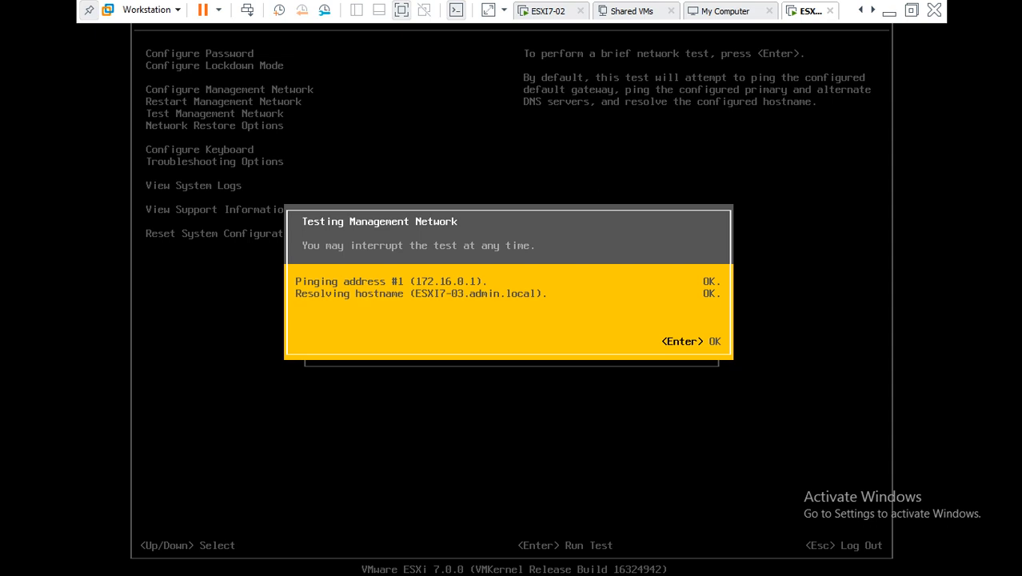
pyautogui.press('Return')
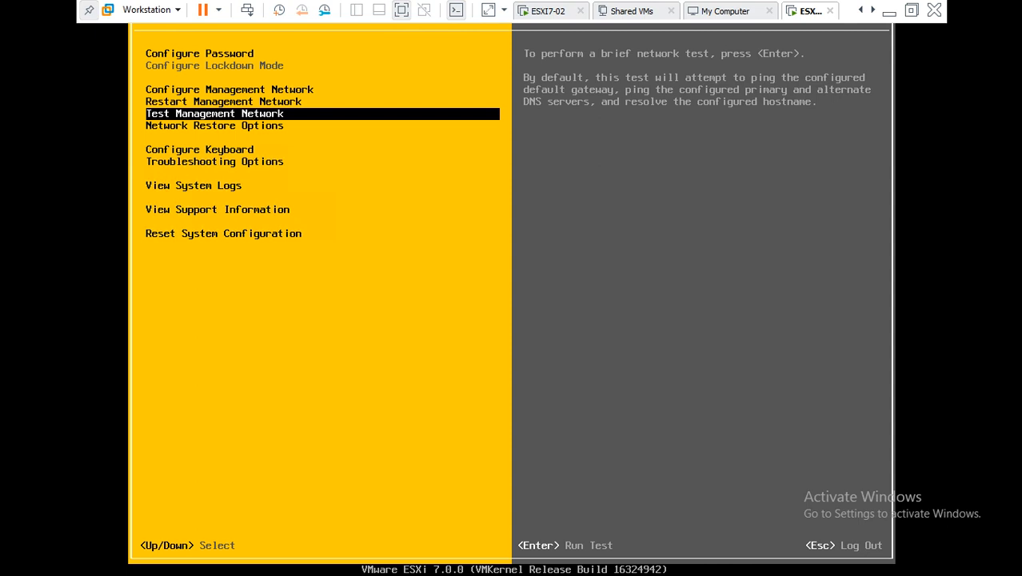
pyautogui.press('Escape')
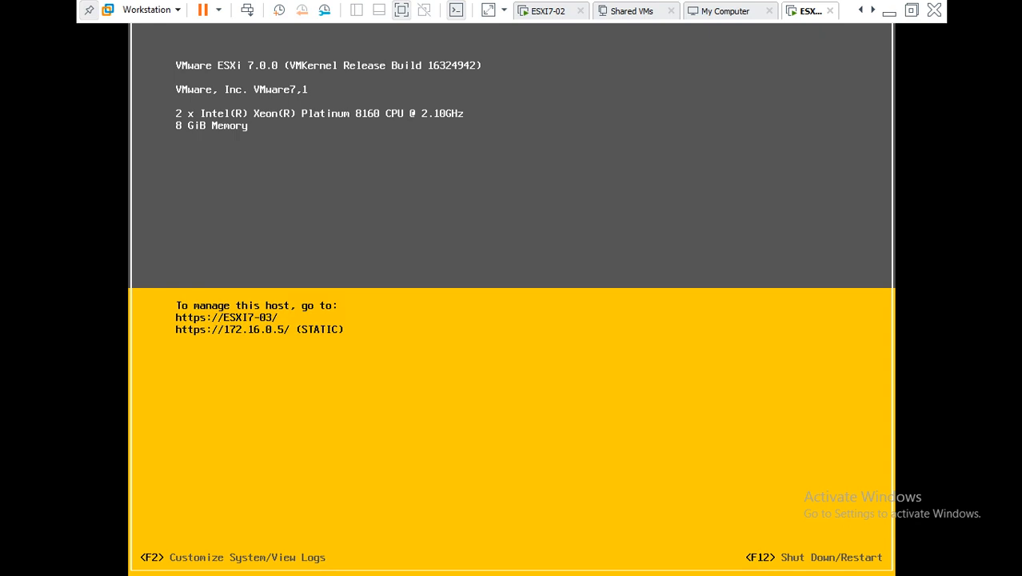
pyautogui.moveTo(452, 5)
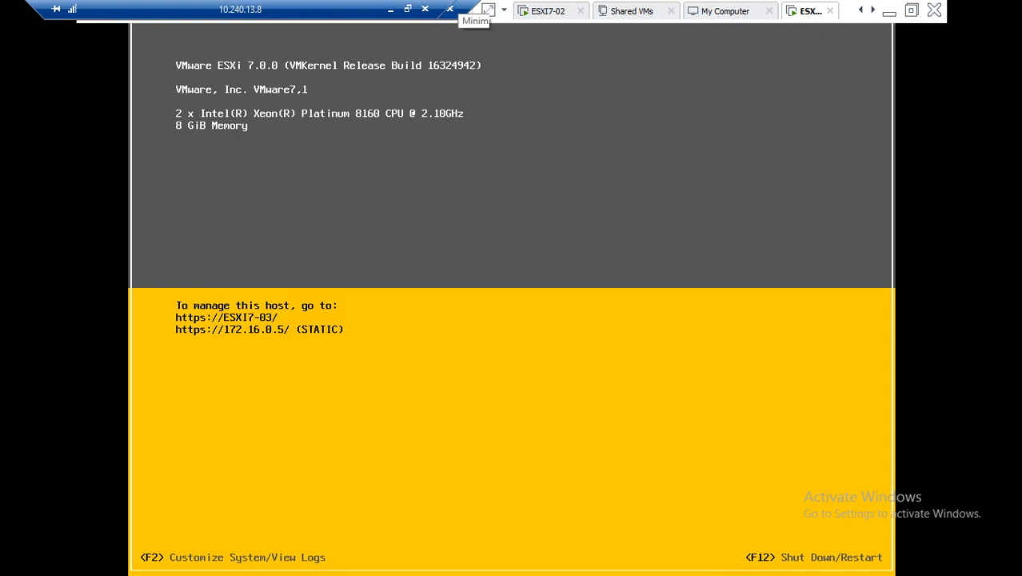
pyautogui.click(390, 9)
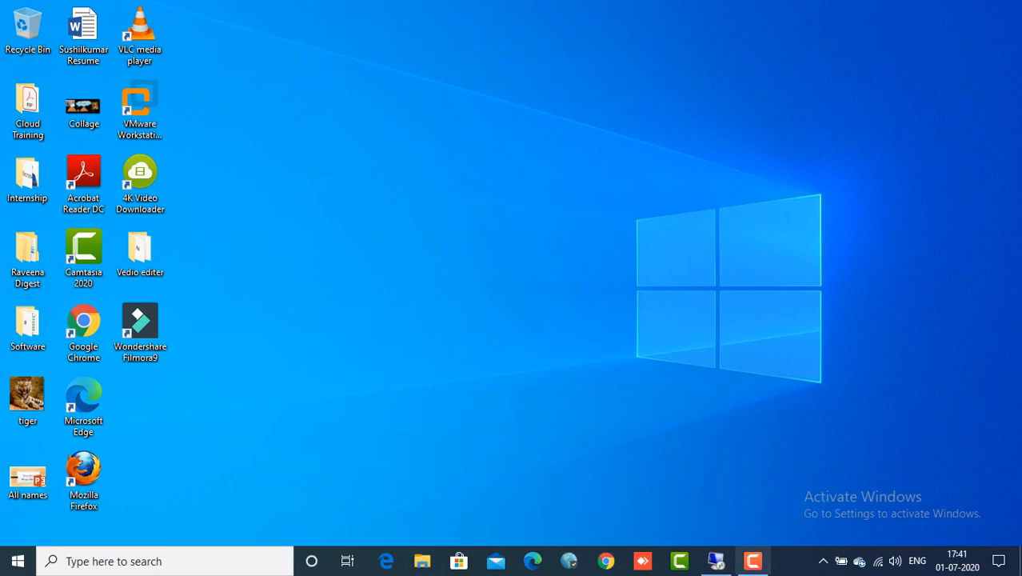
pyautogui.click(753, 560)
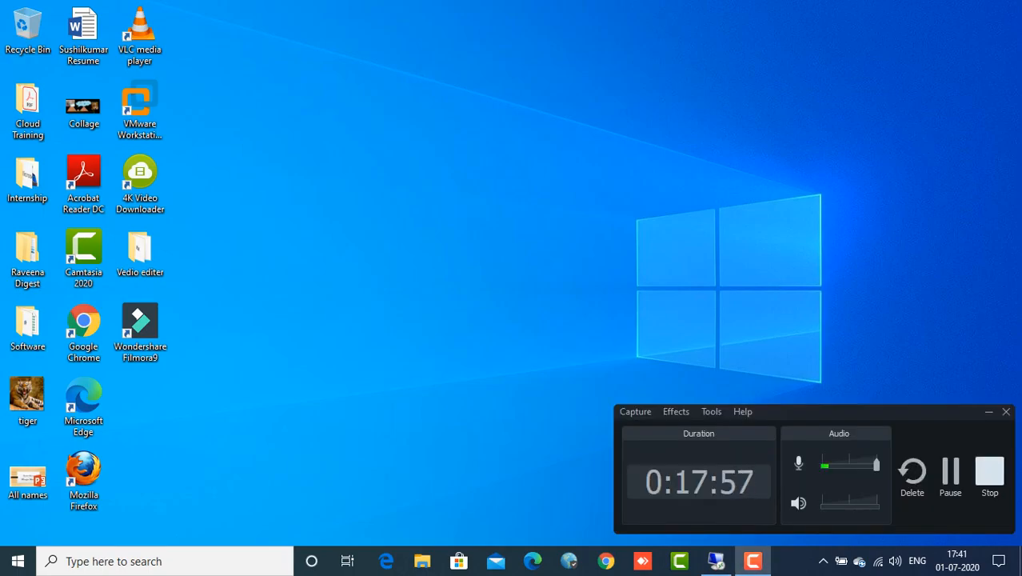